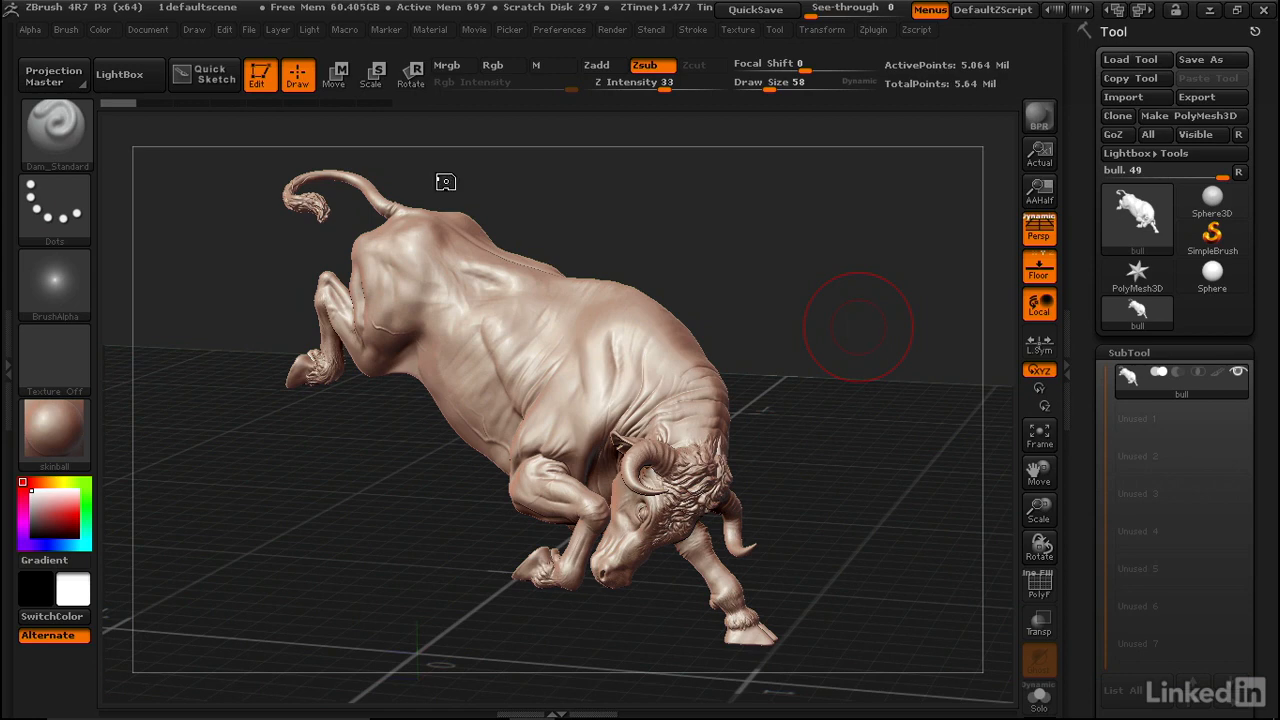
# - Switch the material to BumpViewerMaterial and fill the whole bull with a mid-gray of RGB 120
pyautogui.click(48, 425)
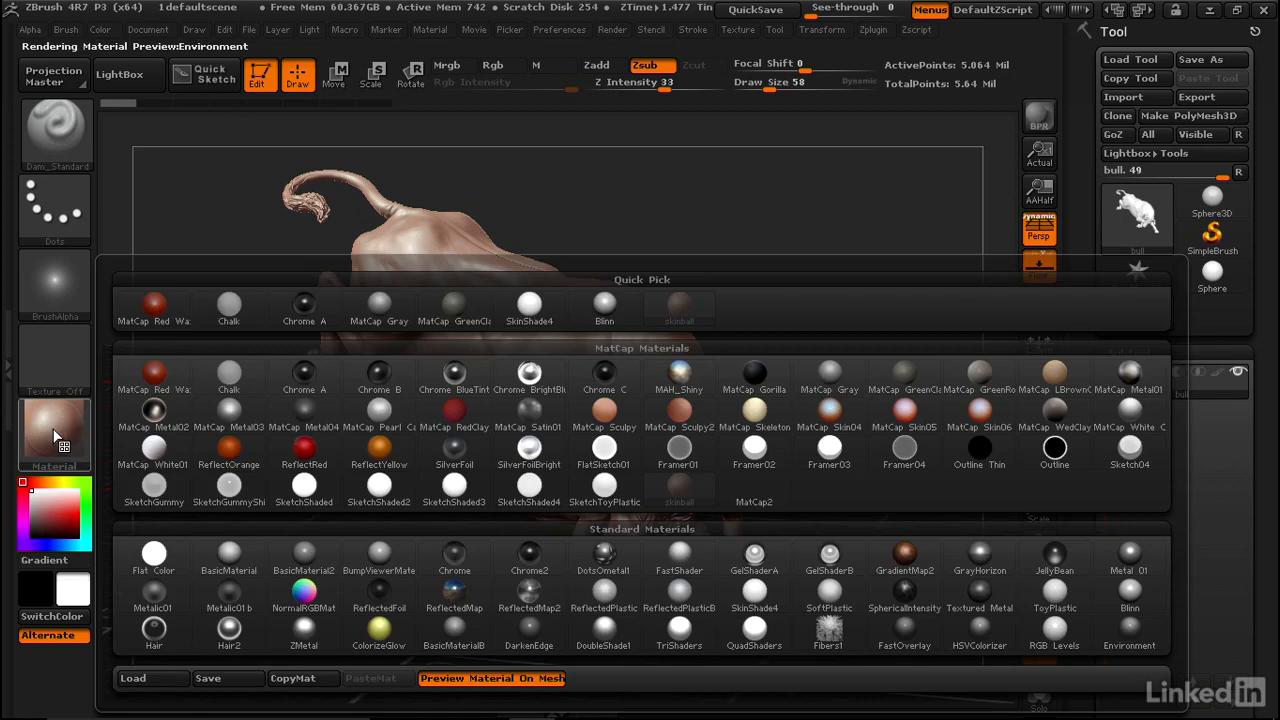
pyautogui.click(378, 566)
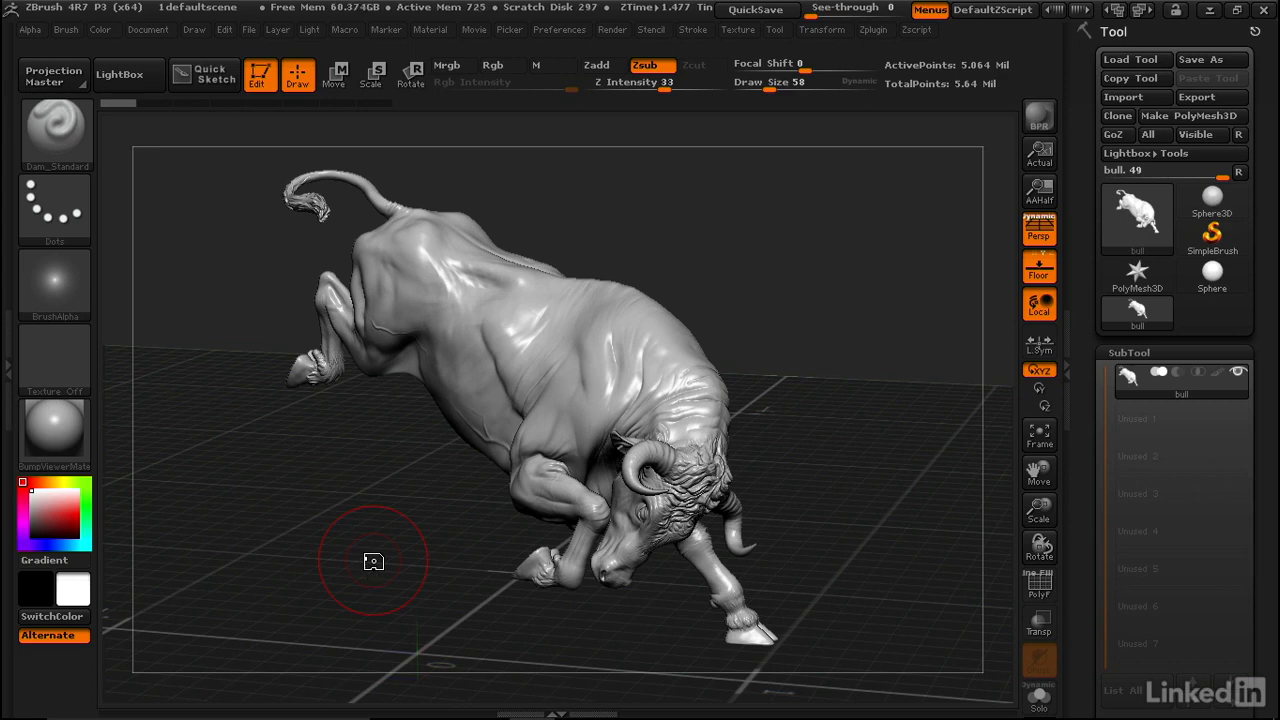
pyautogui.click(33, 514)
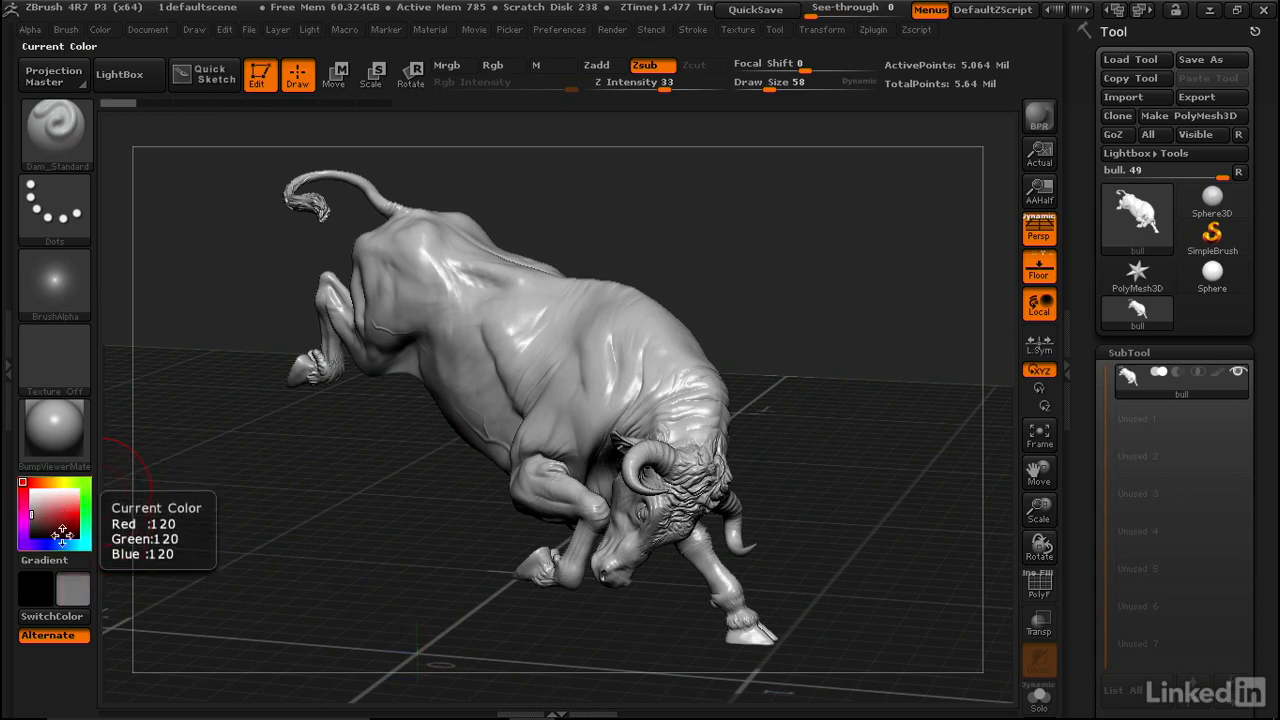
pyautogui.click(100, 29)
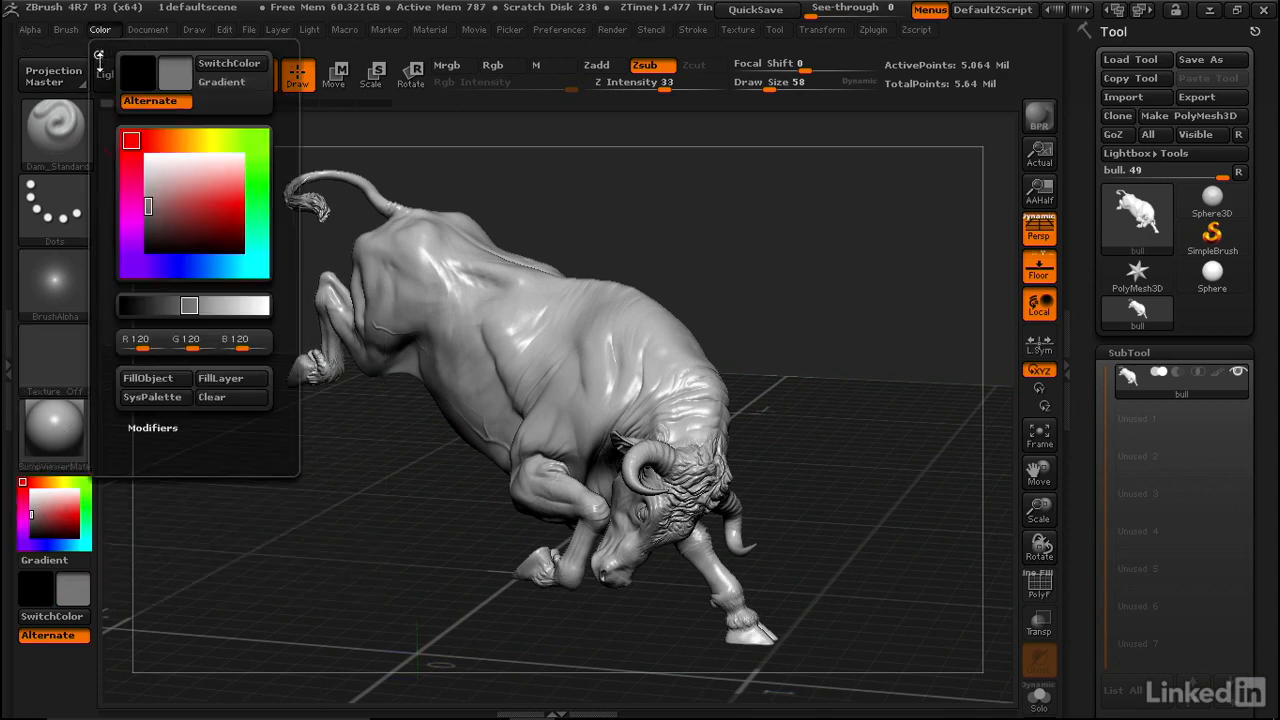
pyautogui.click(175, 378)
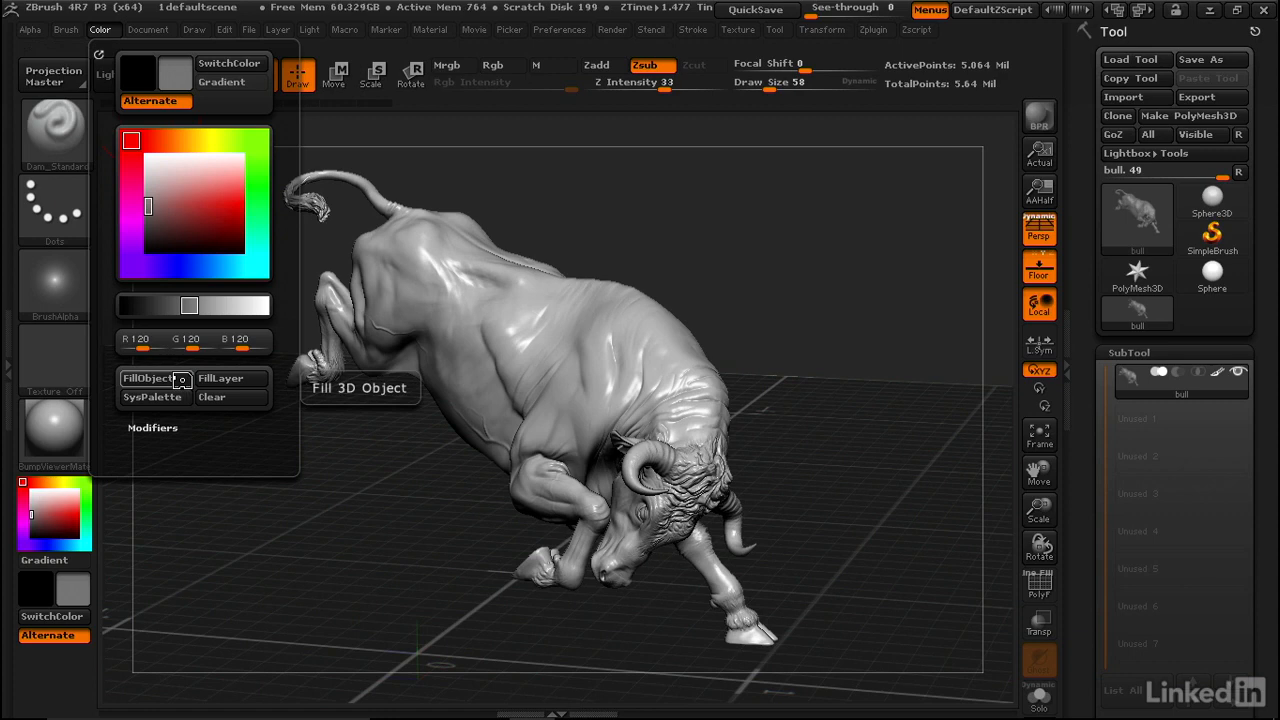
# - Set the active color to white and make the brush paint color only, with Zsub off and Rgb on
pyautogui.click(33, 492)
pyautogui.moveTo(33, 492); pyautogui.dragTo(26, 484)
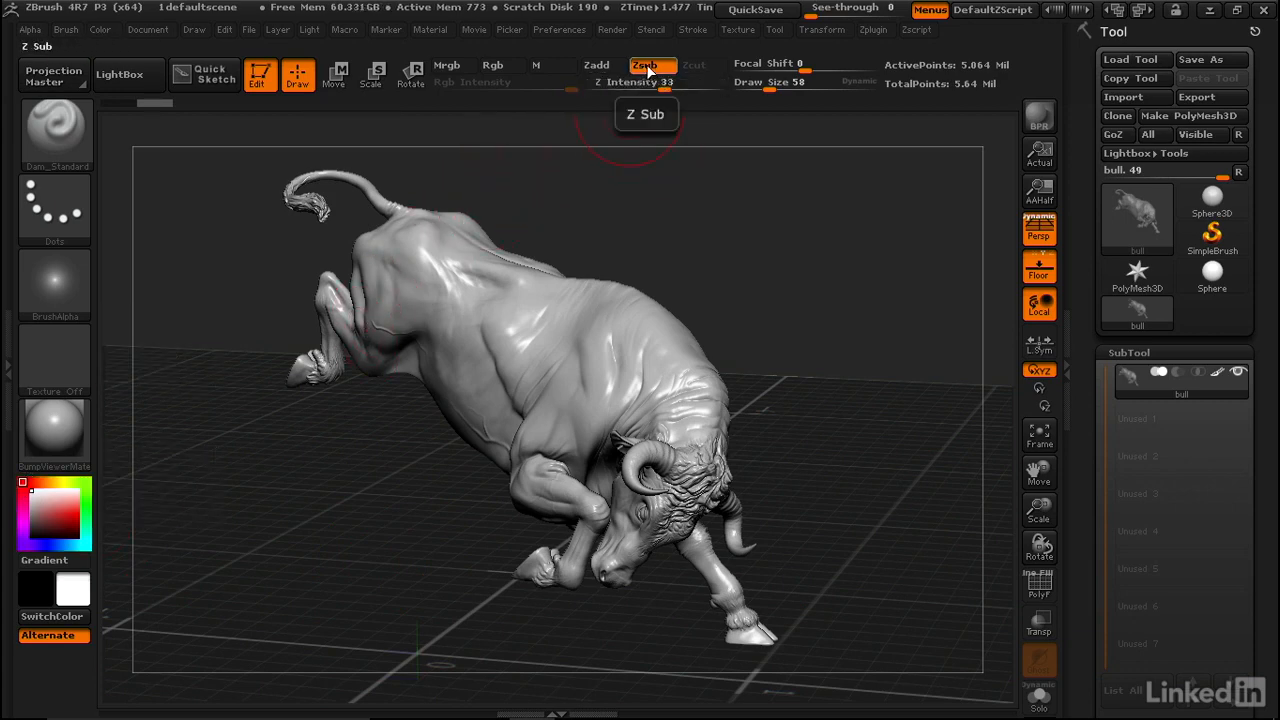
pyautogui.click(651, 68)
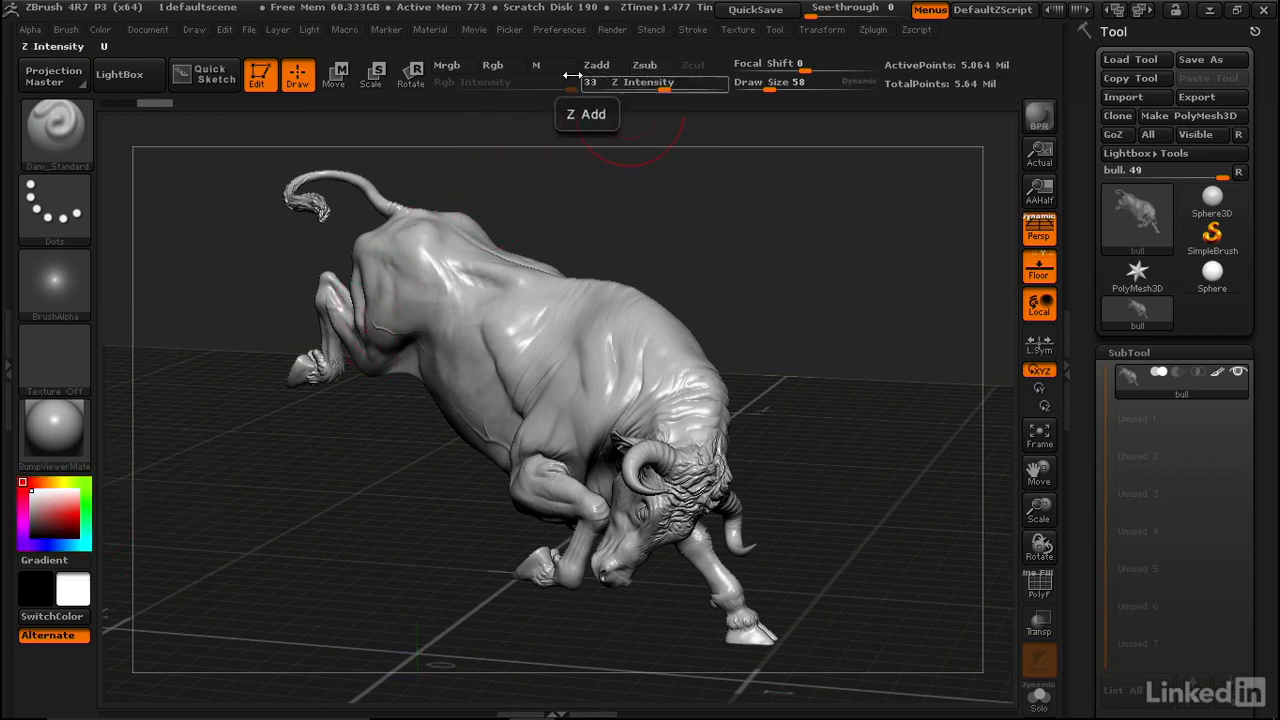
pyautogui.click(500, 63)
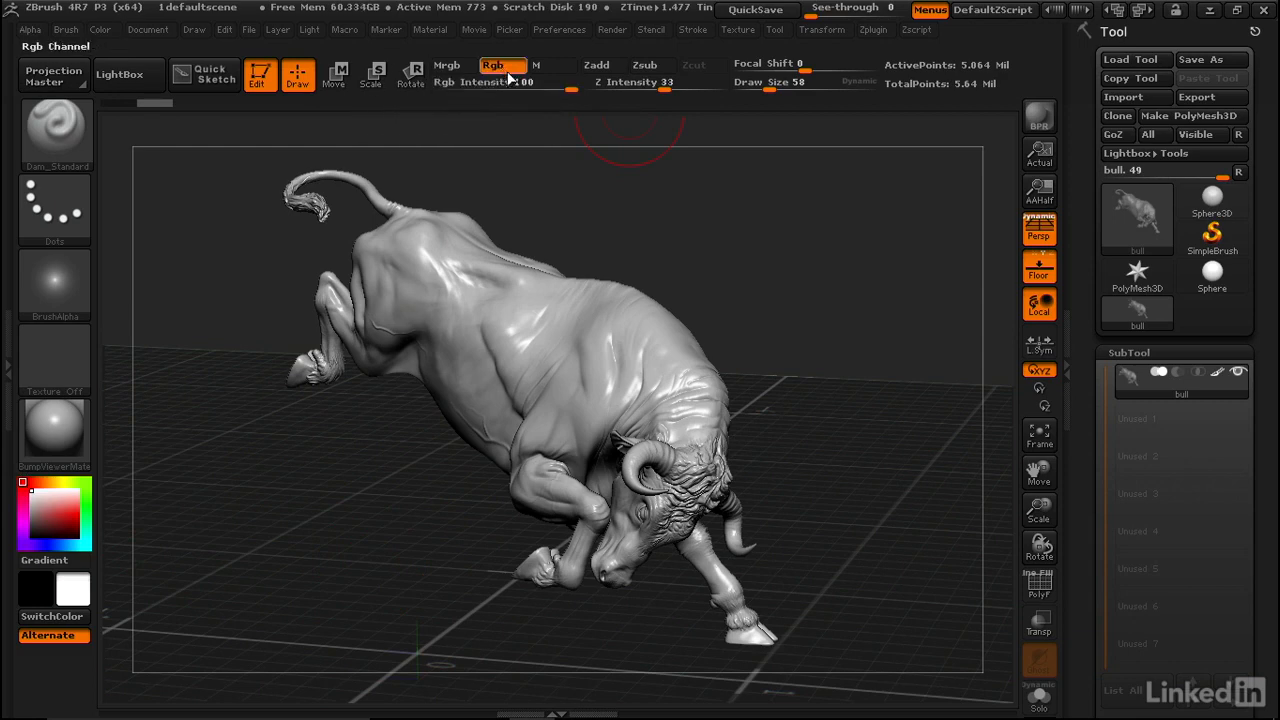
# - Paint a thin zigzag test stroke on the bull's shoulder with a draw size of 6
pyautogui.moveTo(734, 229)
pyautogui.keyDown('alt'); pyautogui.mouseDown()
pyautogui.moveTo(843, 366)
pyautogui.moveTo(783, 212)
pyautogui.moveTo(794, 209)
pyautogui.mouseUp(); pyautogui.keyUp('alt')
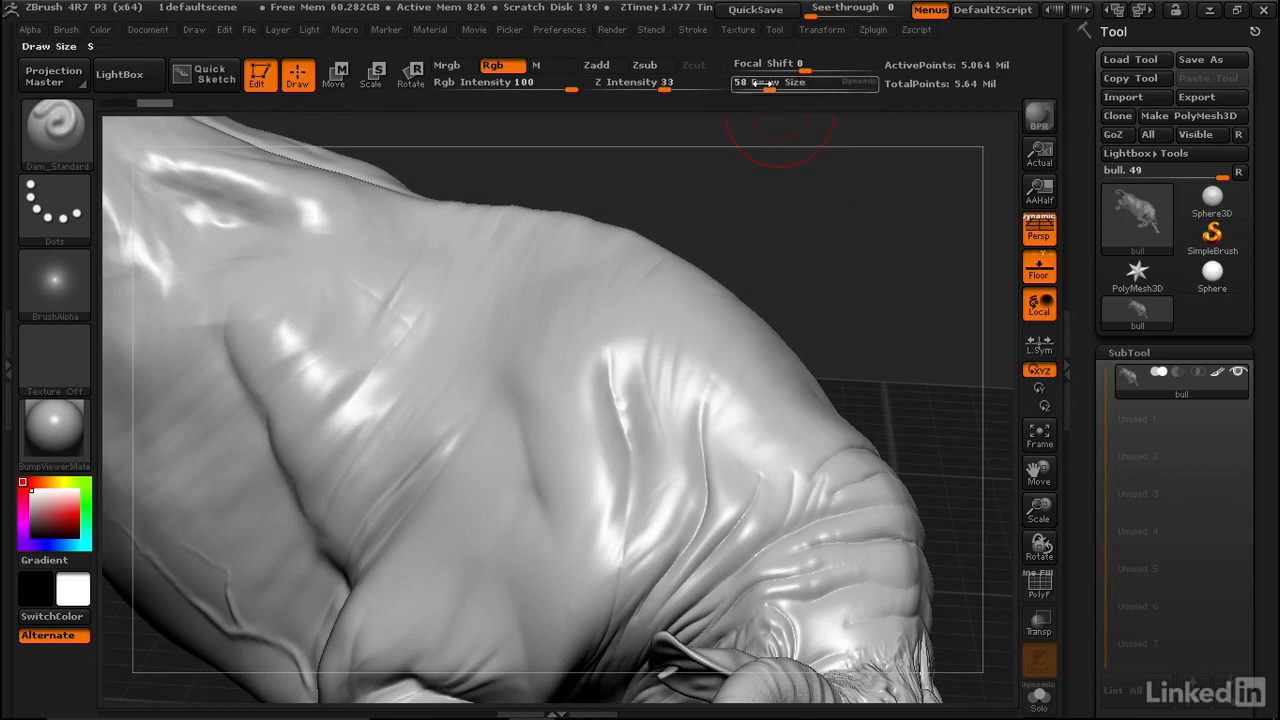
pyautogui.moveTo(754, 84); pyautogui.dragTo(746, 84)
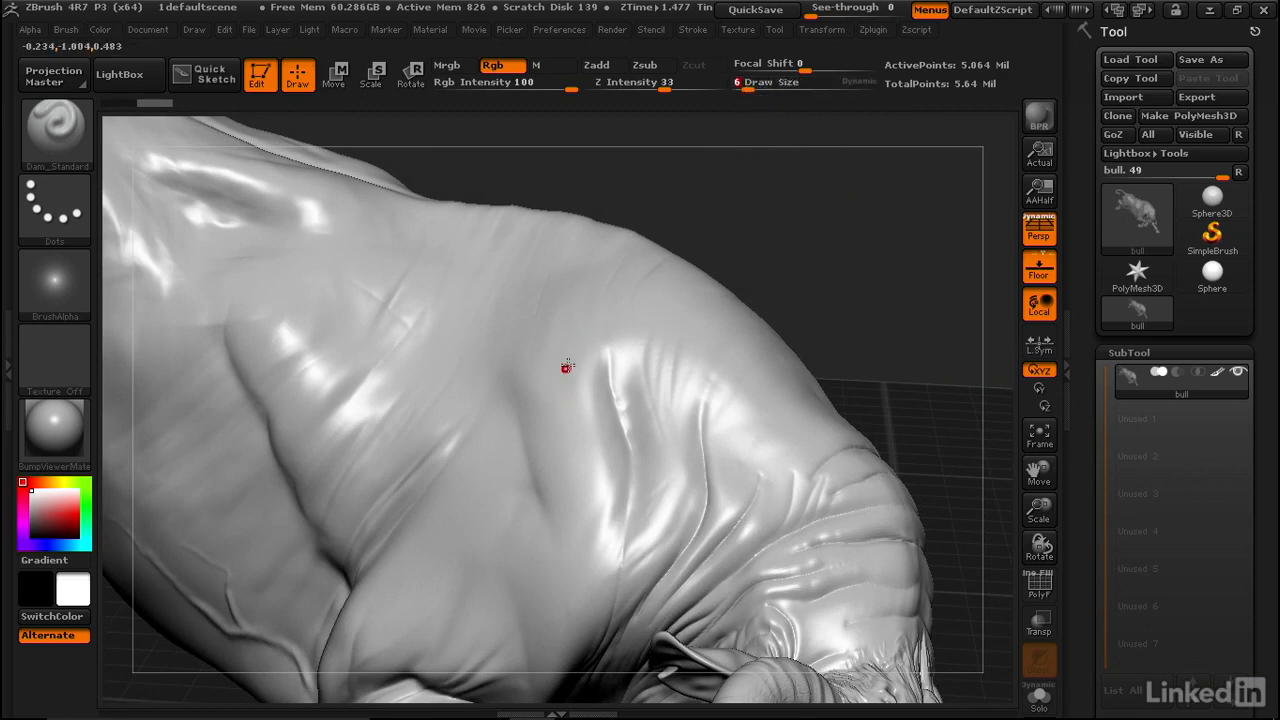
pyautogui.moveTo(584, 330); pyautogui.dragTo(520, 418)
pyautogui.moveTo(544, 338); pyautogui.dragTo(452, 386)
pyautogui.moveTo(740, 228)
pyautogui.mouseDown()
pyautogui.moveTo(728, 223)
pyautogui.moveTo(770, 260)
pyautogui.moveTo(741, 259)
pyautogui.mouseUp()
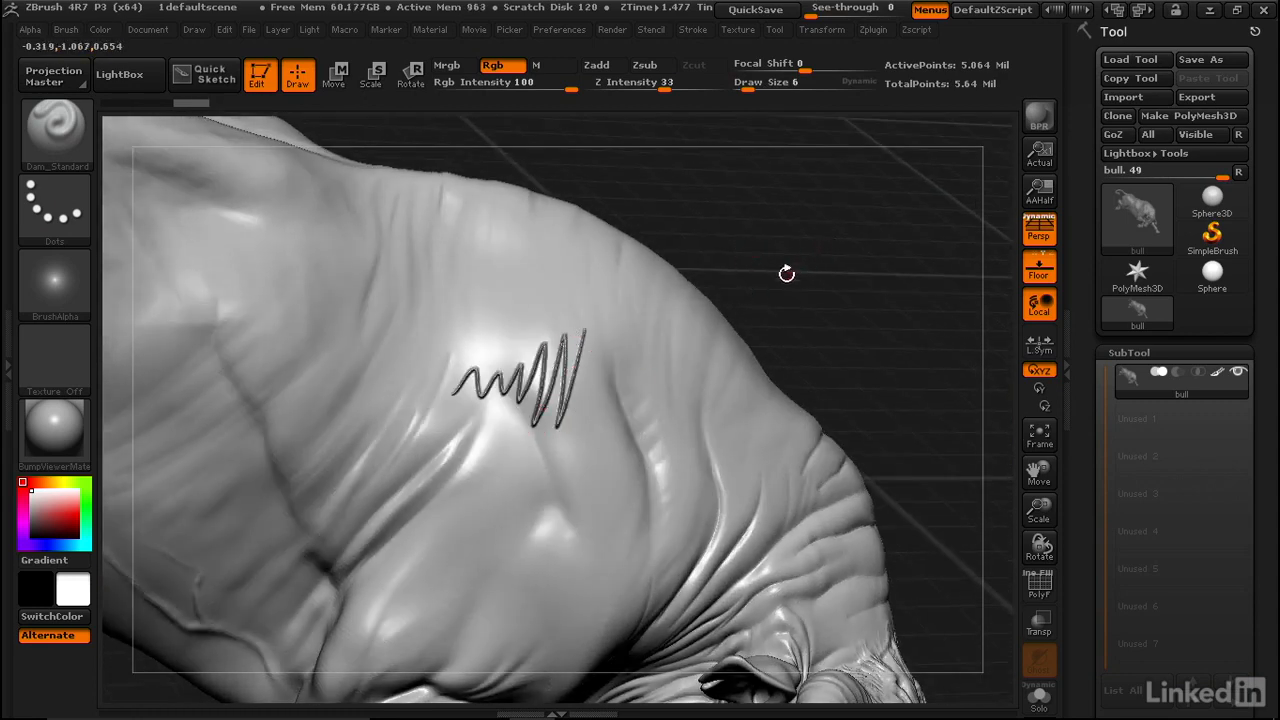
# - Paint broad curving test strokes over the shoulder at draw size 43, including some in the alternate color
pyautogui.write('43')
pyautogui.press('Return')
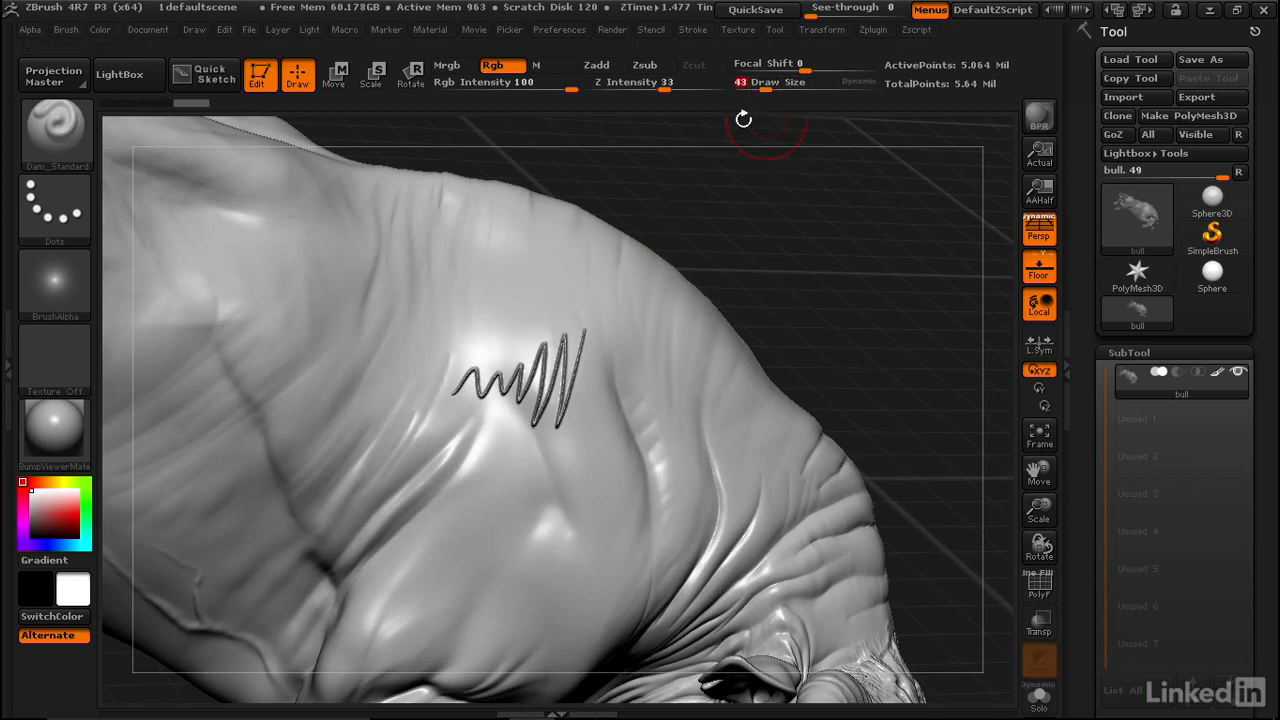
pyautogui.moveTo(575, 262)
pyautogui.mouseDown()
pyautogui.moveTo(563, 290)
pyautogui.moveTo(420, 340)
pyautogui.moveTo(530, 395)
pyautogui.moveTo(559, 446)
pyautogui.moveTo(565, 360)
pyautogui.moveTo(590, 420)
pyautogui.moveTo(500, 430)
pyautogui.moveTo(447, 400)
pyautogui.mouseUp()
pyautogui.moveTo(708, 232)
pyautogui.mouseDown()
pyautogui.moveTo(714, 180)
pyautogui.moveTo(749, 134)
pyautogui.moveTo(750, 108)
pyautogui.mouseUp()
pyautogui.moveTo(726, 261)
pyautogui.mouseDown()
pyautogui.moveTo(722, 242)
pyautogui.moveTo(601, 242)
pyautogui.mouseUp()
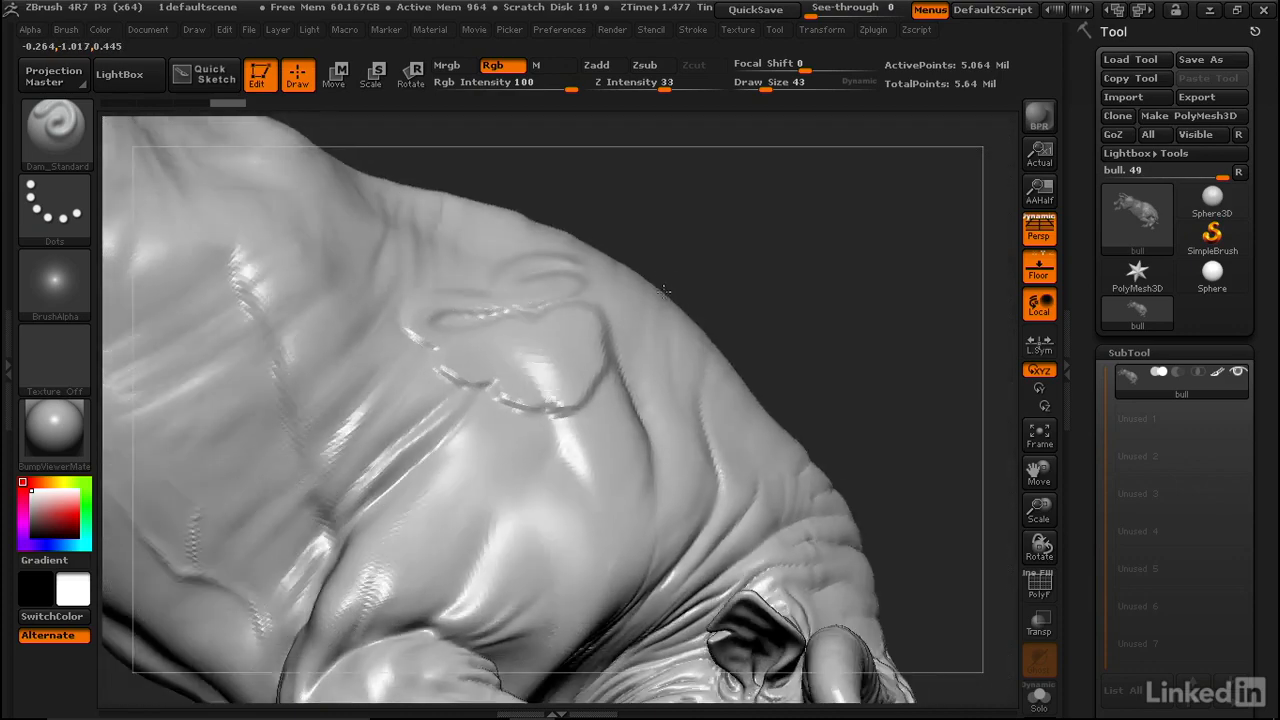
pyautogui.moveTo(664, 290); pyautogui.dragTo(654, 363)
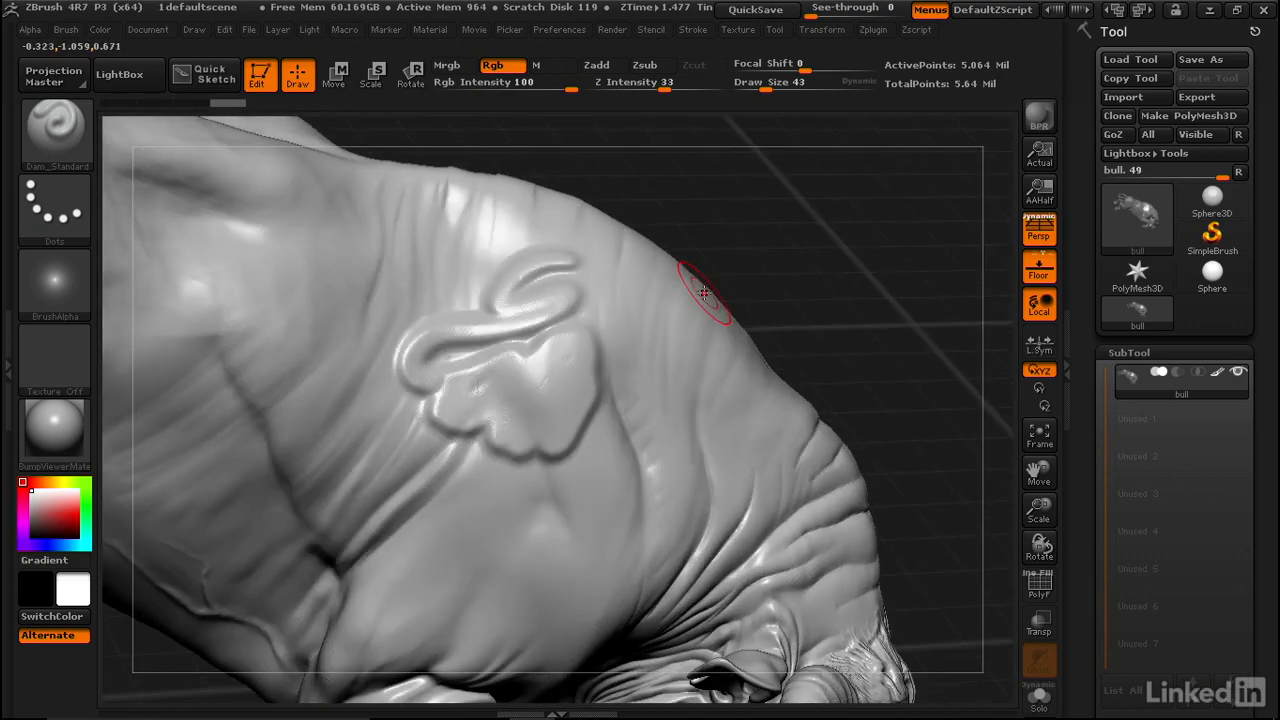
pyautogui.moveTo(585, 341)
pyautogui.keyDown('ctrl'); pyautogui.keyDown('alt'); pyautogui.mouseDown()
pyautogui.moveTo(580, 385)
pyautogui.moveTo(545, 440)
pyautogui.moveTo(489, 468)
pyautogui.moveTo(375, 400)
pyautogui.moveTo(383, 307)
pyautogui.mouseUp(); pyautogui.keyUp('alt'); pyautogui.keyUp('ctrl')
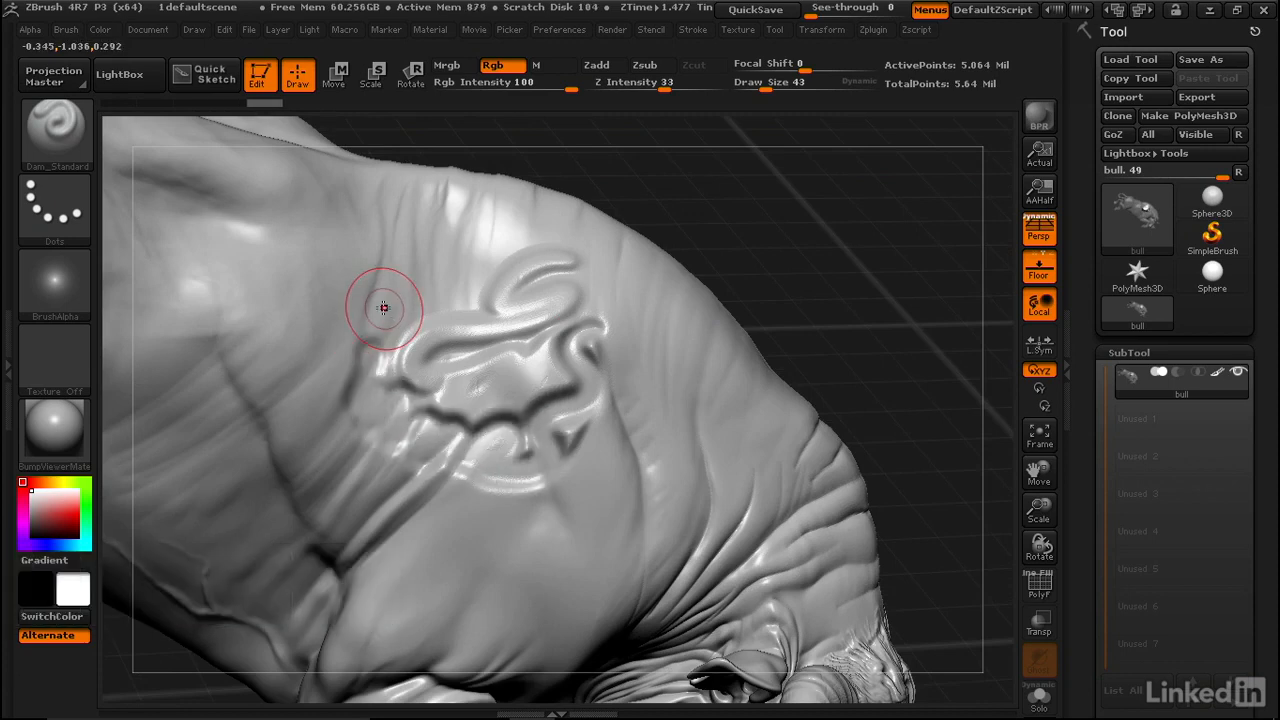
# - Undo all the test strokes painted on the shoulder
pyautogui.hotkey('ctrl', 'z')
pyautogui.hotkey('ctrl', 'z')
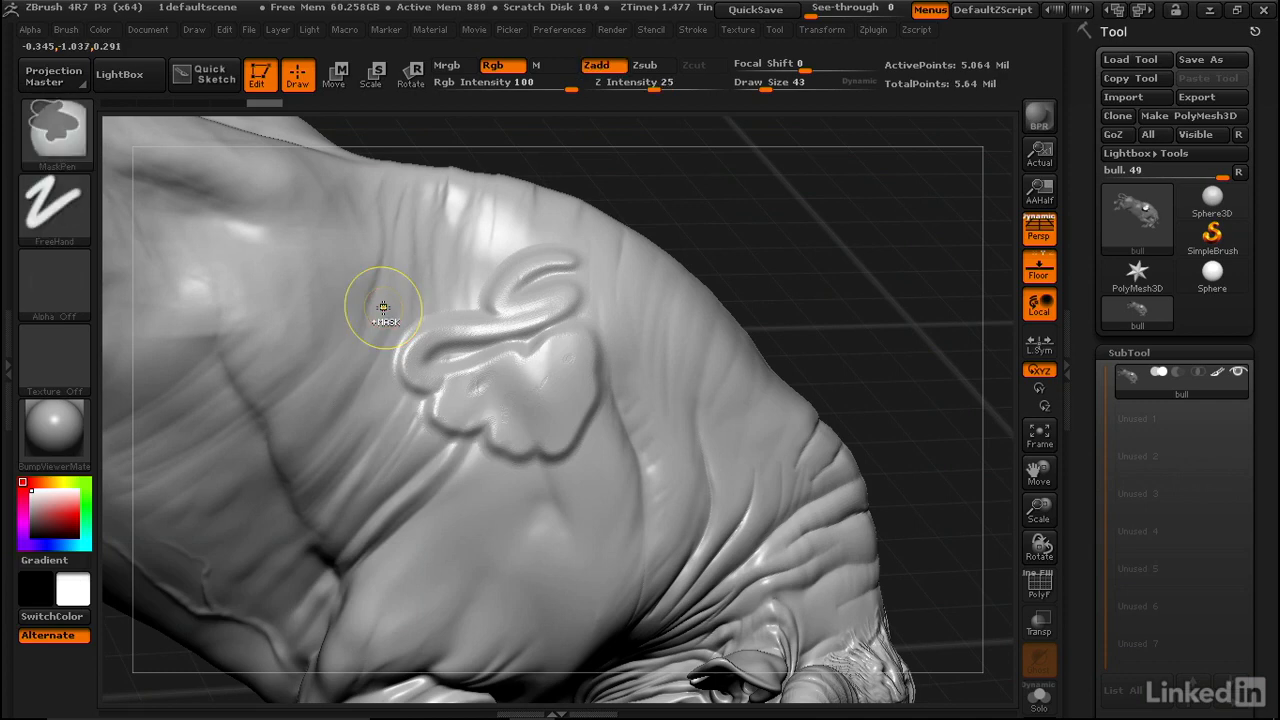
pyautogui.hotkey('ctrl', 'z')
pyautogui.hotkey('ctrl', 'z')
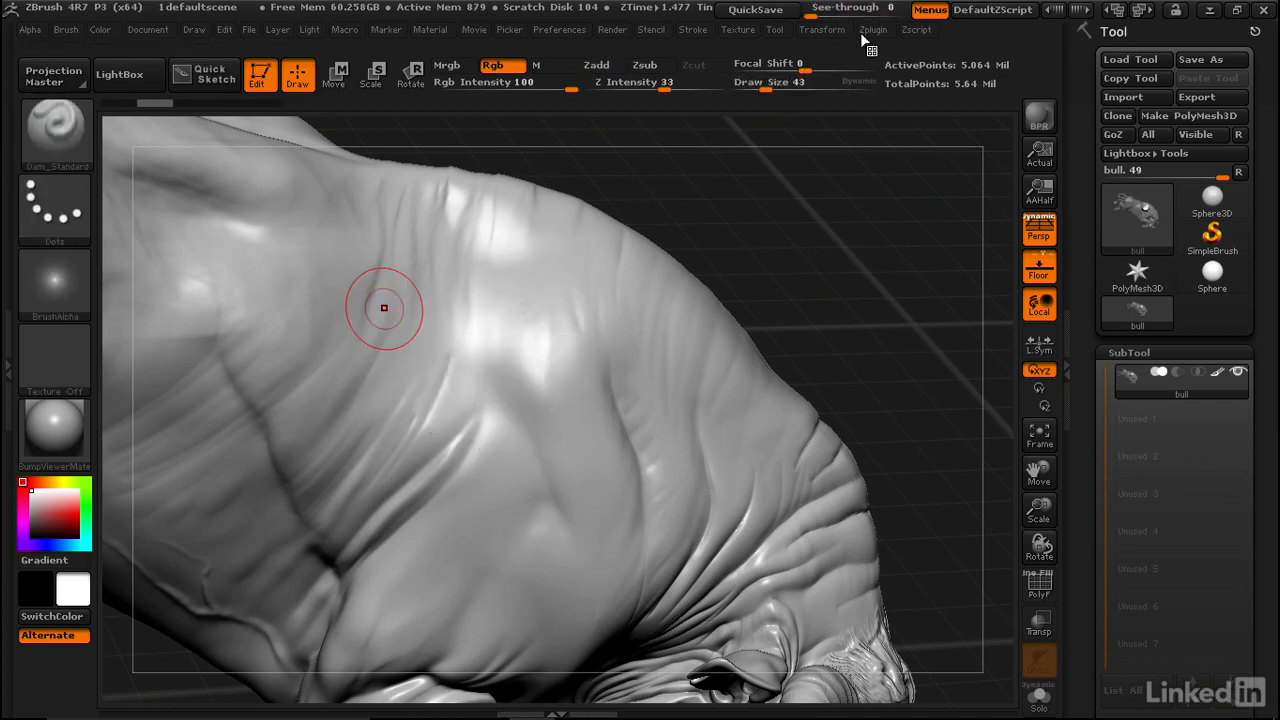
# - Paint a thin dark closed outline of an angular armor-like panel across the shoulder and upper back at draw size 6
pyautogui.moveTo(760, 87); pyautogui.dragTo(750, 87)
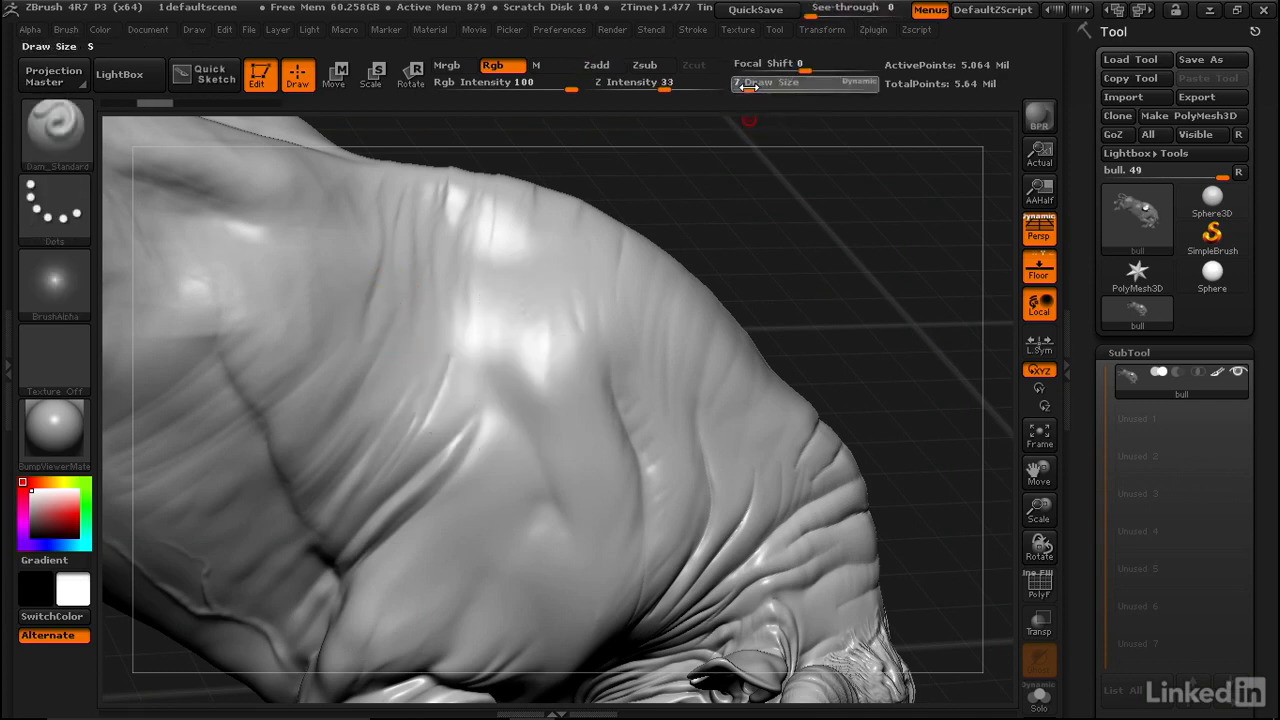
pyautogui.moveTo(829, 251)
pyautogui.mouseDown()
pyautogui.moveTo(808, 239)
pyautogui.moveTo(820, 223)
pyautogui.moveTo(786, 257)
pyautogui.moveTo(815, 268)
pyautogui.moveTo(750, 379)
pyautogui.mouseUp()
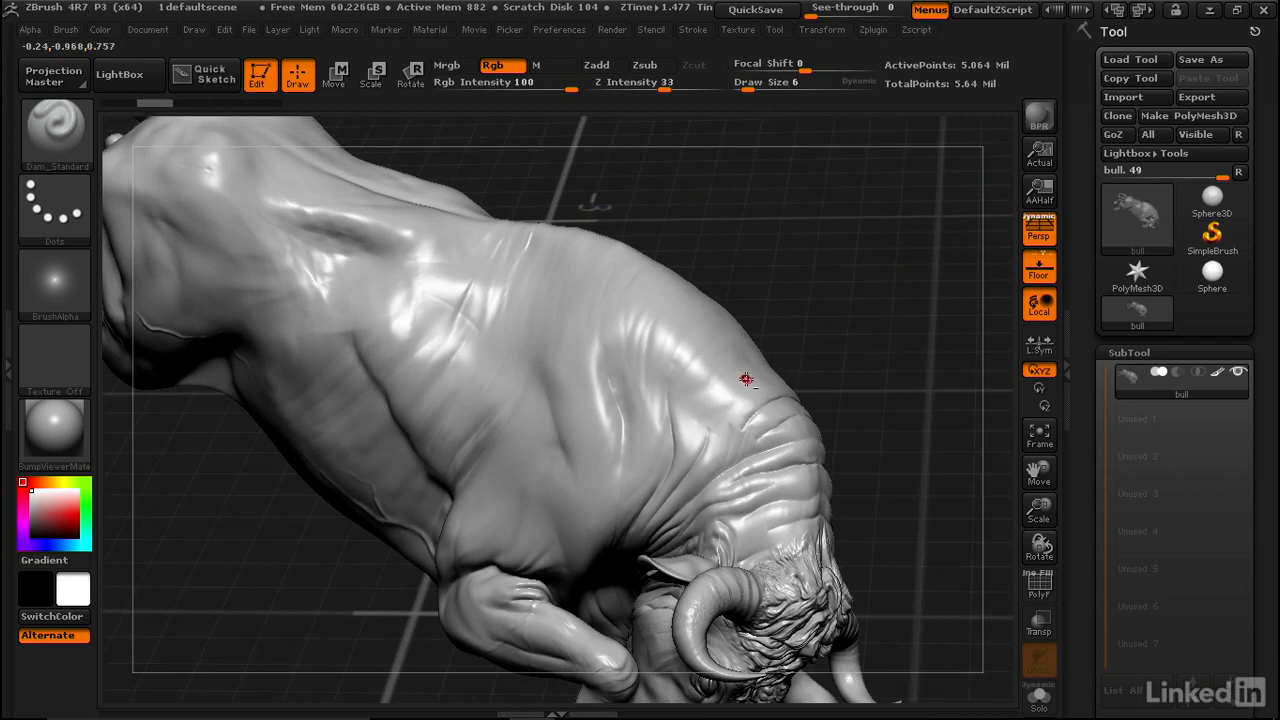
pyautogui.moveTo(670, 437)
pyautogui.mouseDown()
pyautogui.moveTo(642, 467)
pyautogui.moveTo(558, 471)
pyautogui.mouseUp()
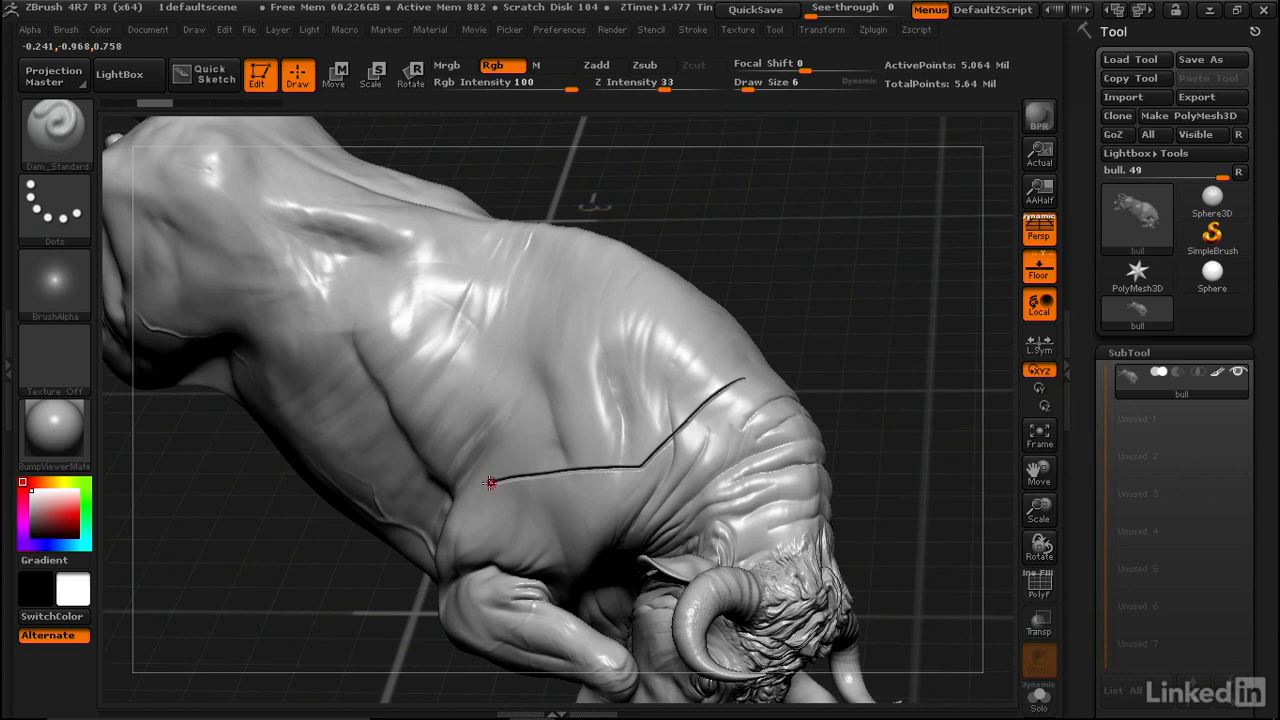
pyautogui.moveTo(767, 276)
pyautogui.mouseDown()
pyautogui.moveTo(758, 350)
pyautogui.moveTo(737, 371)
pyautogui.mouseUp()
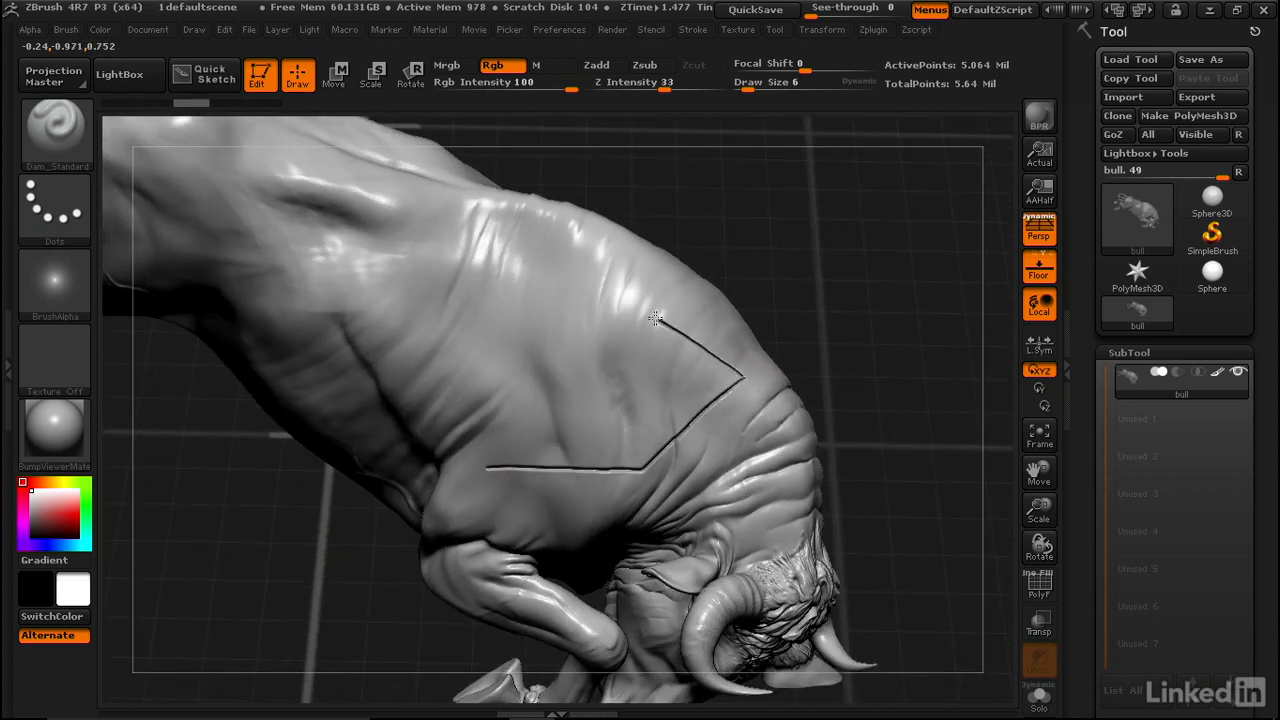
pyautogui.moveTo(655, 318); pyautogui.dragTo(579, 275)
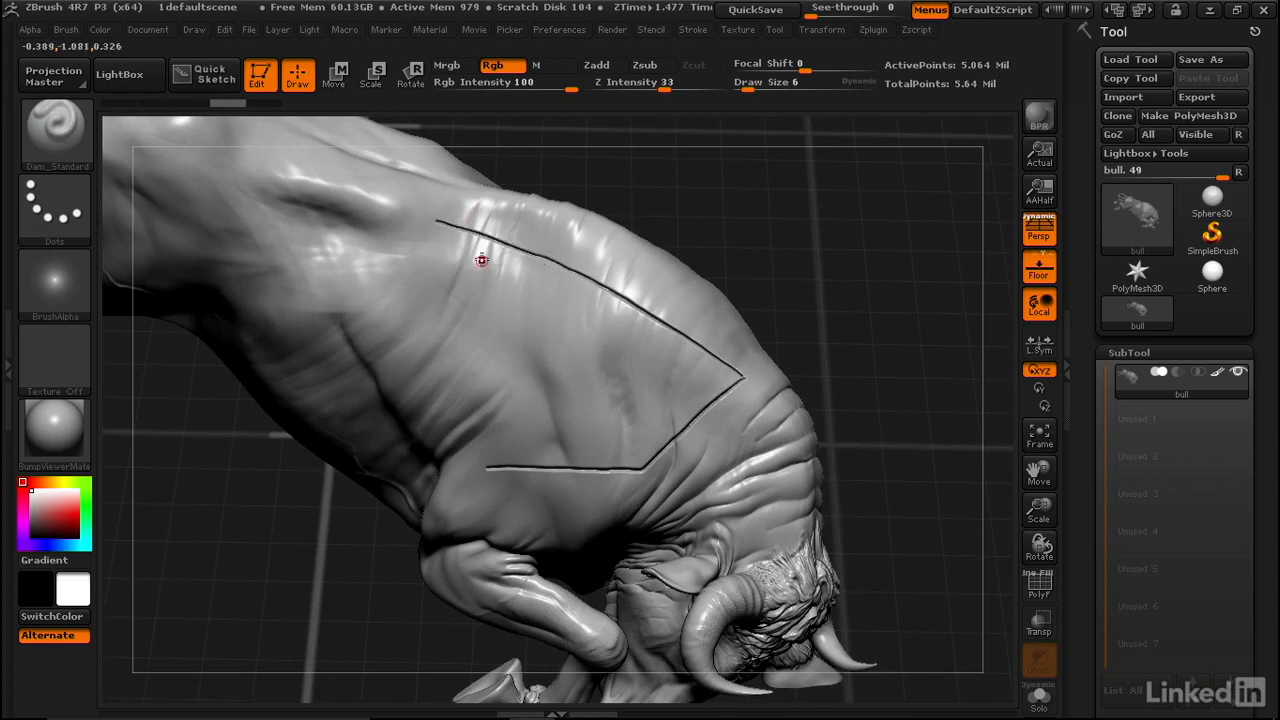
pyautogui.moveTo(631, 169); pyautogui.dragTo(557, 138)
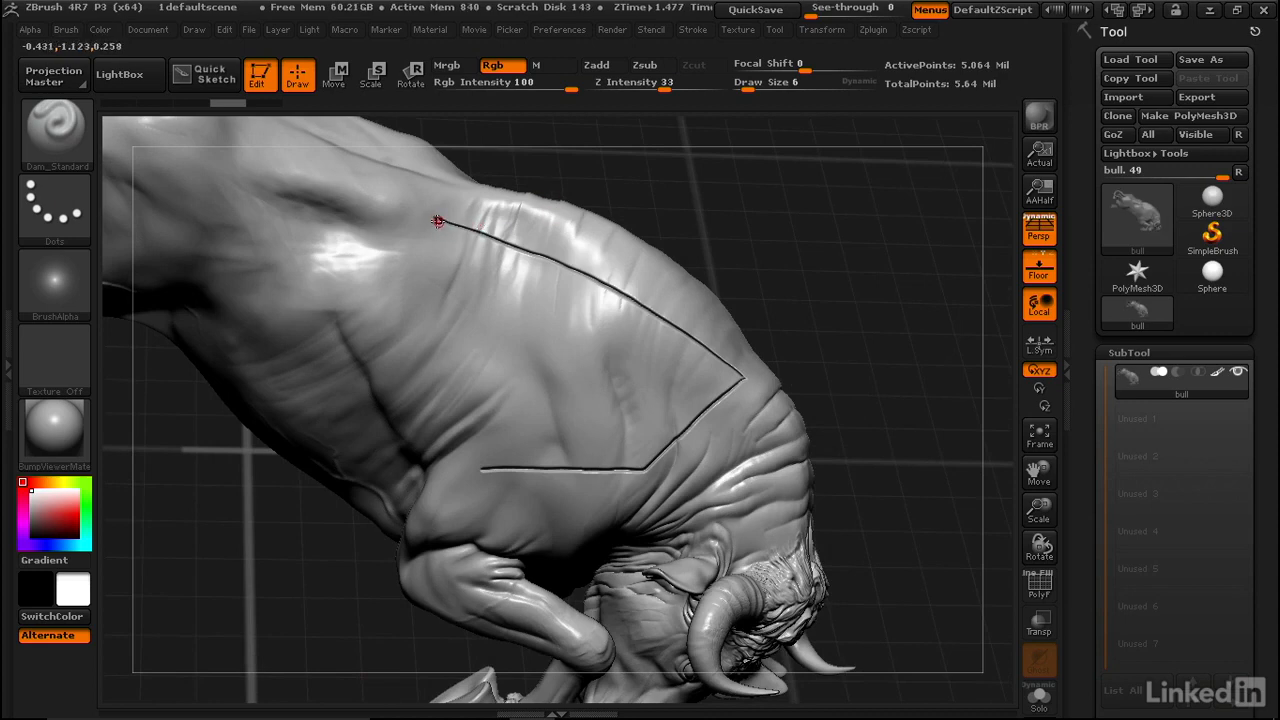
pyautogui.moveTo(426, 232); pyautogui.dragTo(349, 417)
pyautogui.moveTo(751, 206)
pyautogui.mouseDown()
pyautogui.moveTo(376, 427)
pyautogui.moveTo(452, 455)
pyautogui.mouseUp()
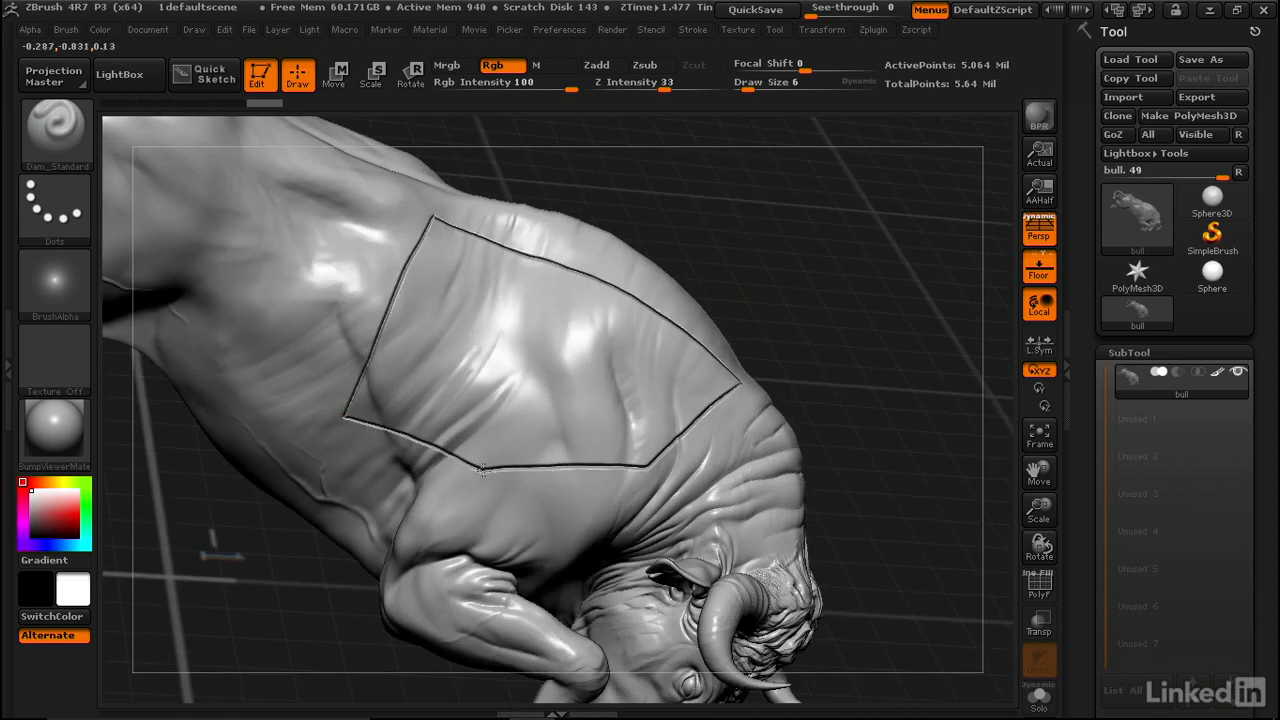
pyautogui.moveTo(766, 251); pyautogui.dragTo(748, 248)
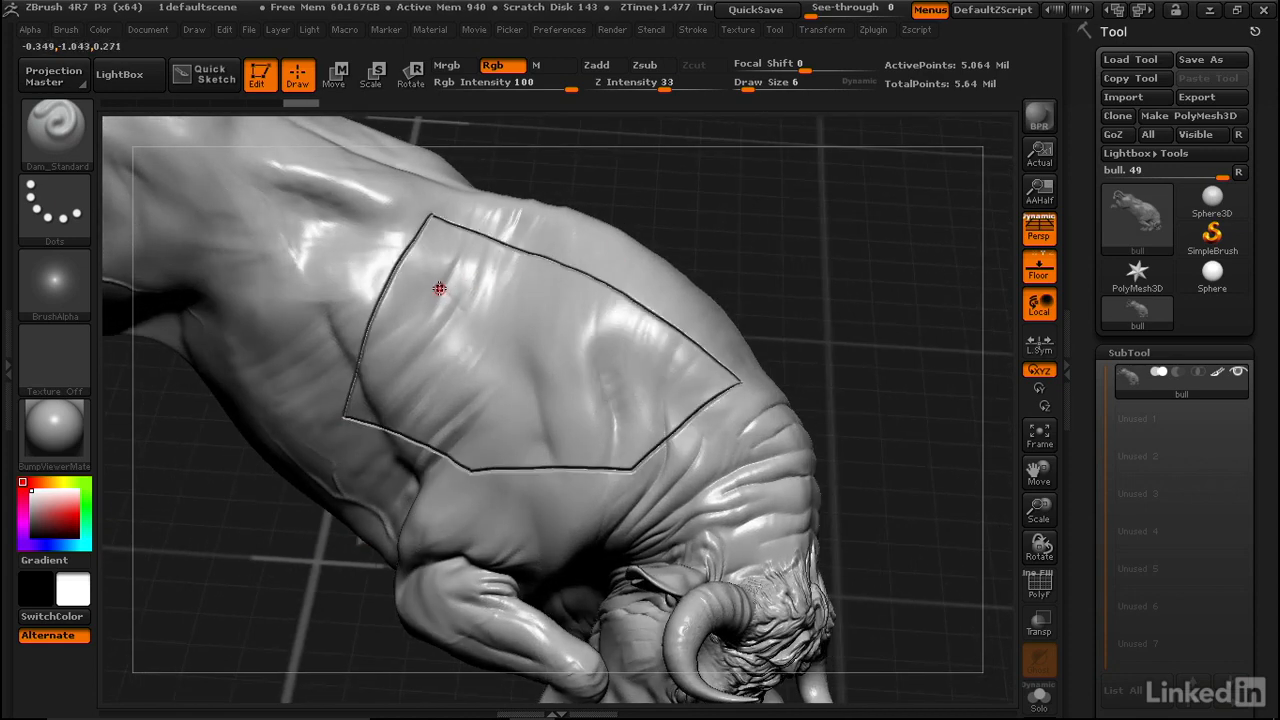
# - Paint three short parallel dark lines inside the panel near its upper edge, and add white strokes along them at draw size 27
pyautogui.moveTo(570, 301)
pyautogui.mouseDown()
pyautogui.moveTo(518, 301)
pyautogui.moveTo(561, 317)
pyautogui.mouseUp()
pyautogui.keyDown('alt'); pyautogui.moveTo(732, 240); pyautogui.dragTo(755, 316); pyautogui.keyUp('alt')
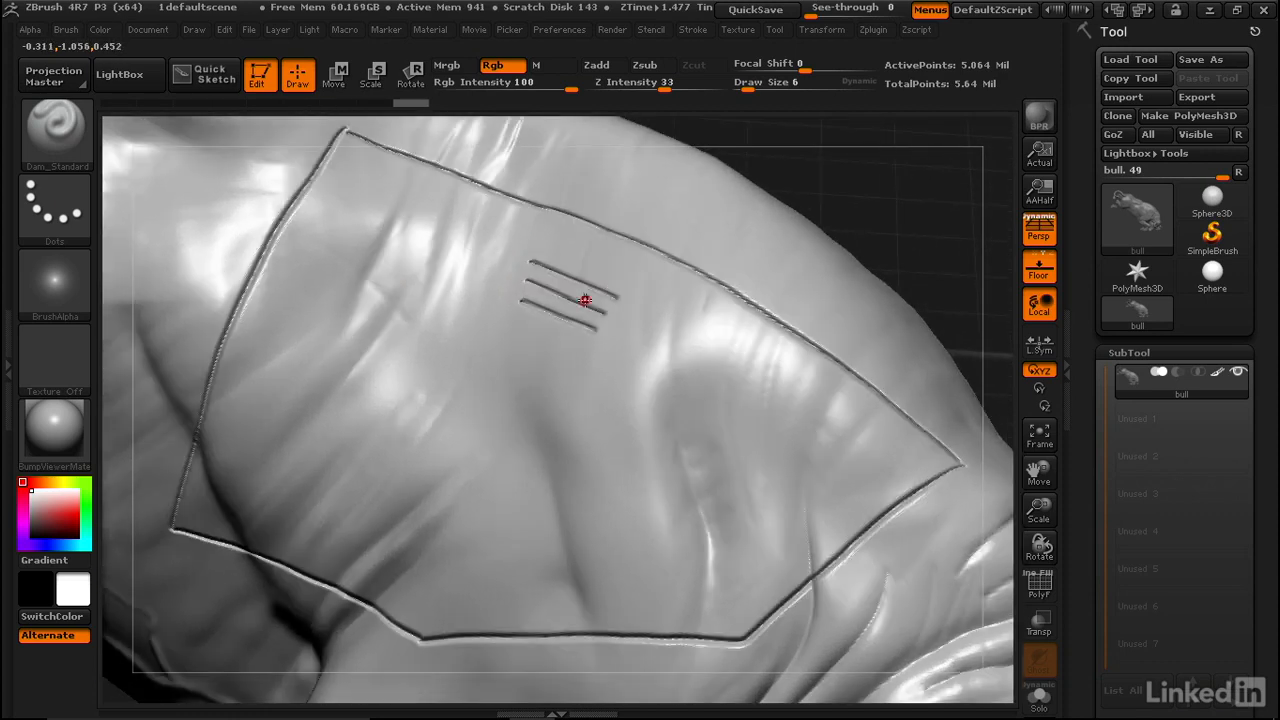
pyautogui.moveTo(740, 86); pyautogui.dragTo(752, 86)
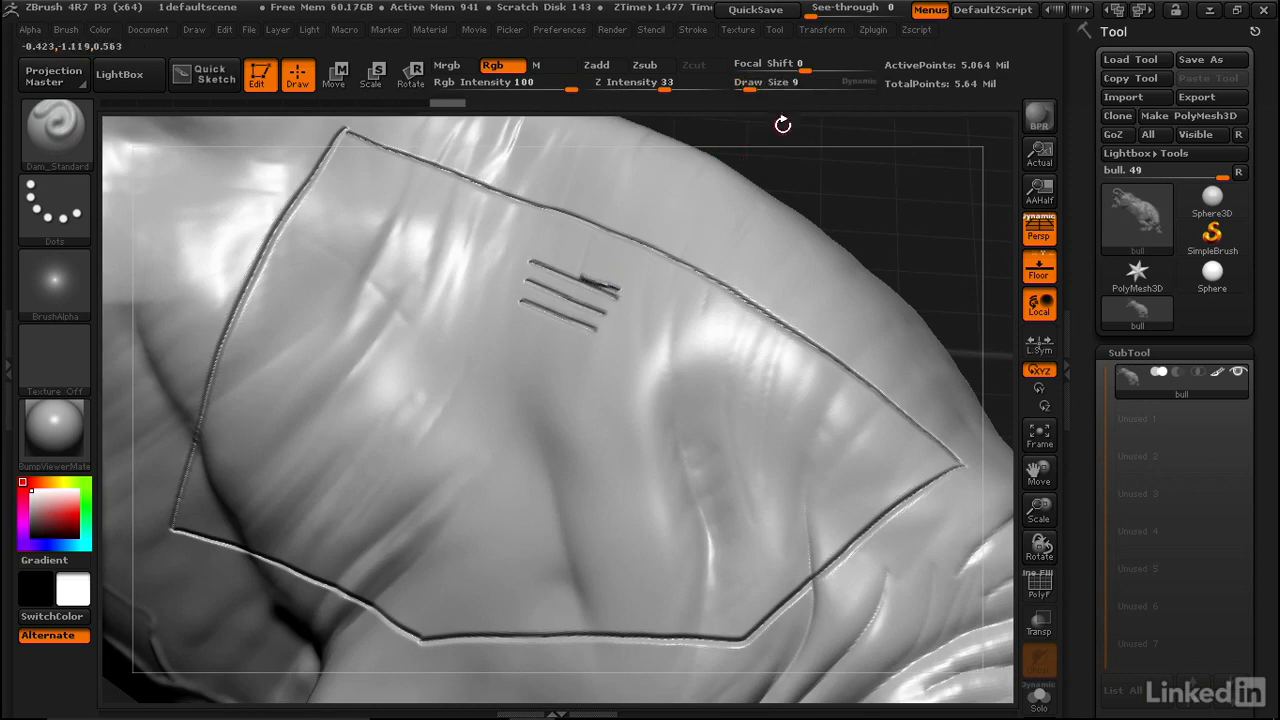
pyautogui.moveTo(754, 86); pyautogui.dragTo(762, 86)
pyautogui.moveTo(618, 285); pyautogui.dragTo(528, 258)
pyautogui.moveTo(620, 291); pyautogui.dragTo(526, 280)
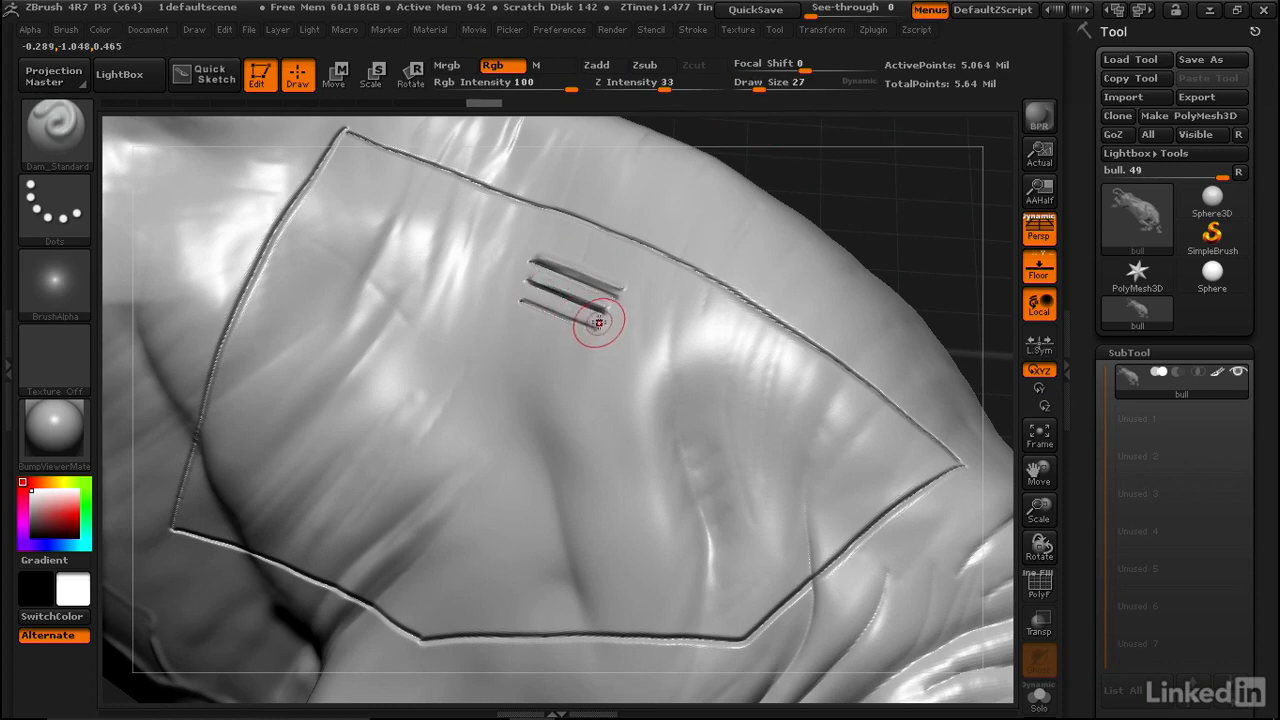
pyautogui.moveTo(604, 320); pyautogui.dragTo(530, 300)
pyautogui.moveTo(851, 189); pyautogui.dragTo(820, 183)
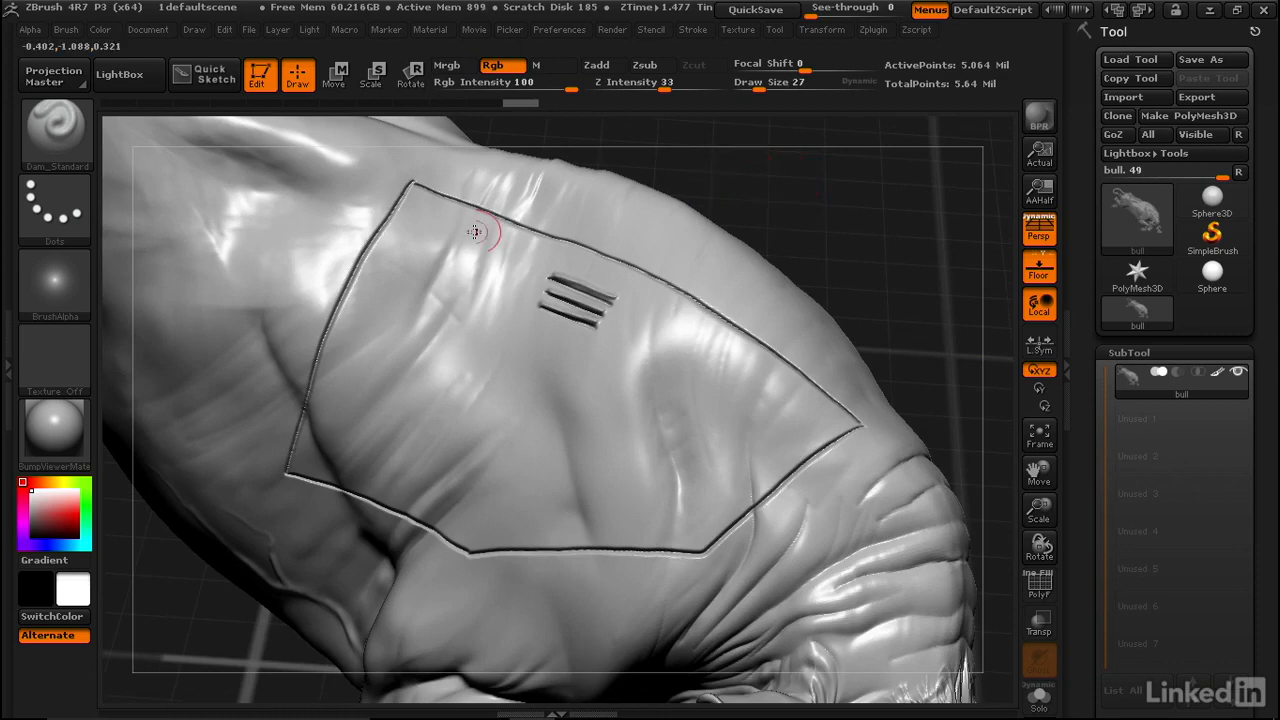
# - Check the painted marks under the SkinShade4 material and return to BumpViewerMaterial
pyautogui.click(50, 440)
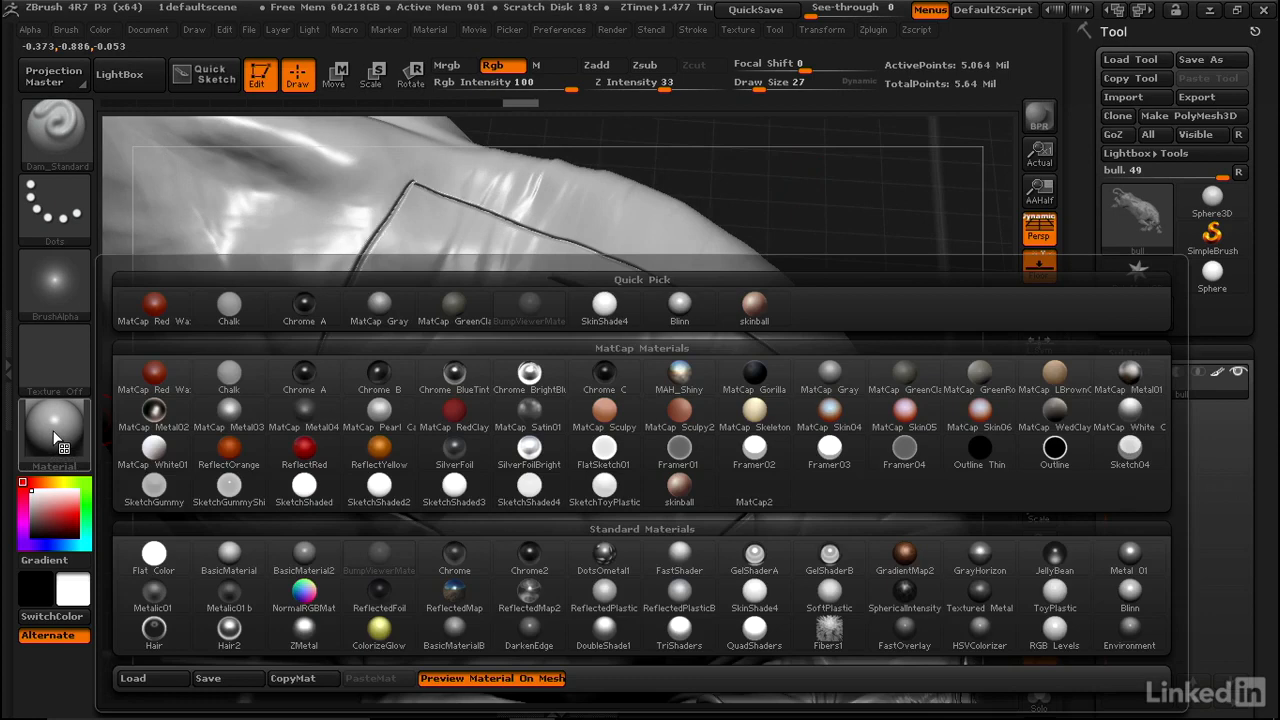
pyautogui.click(605, 306)
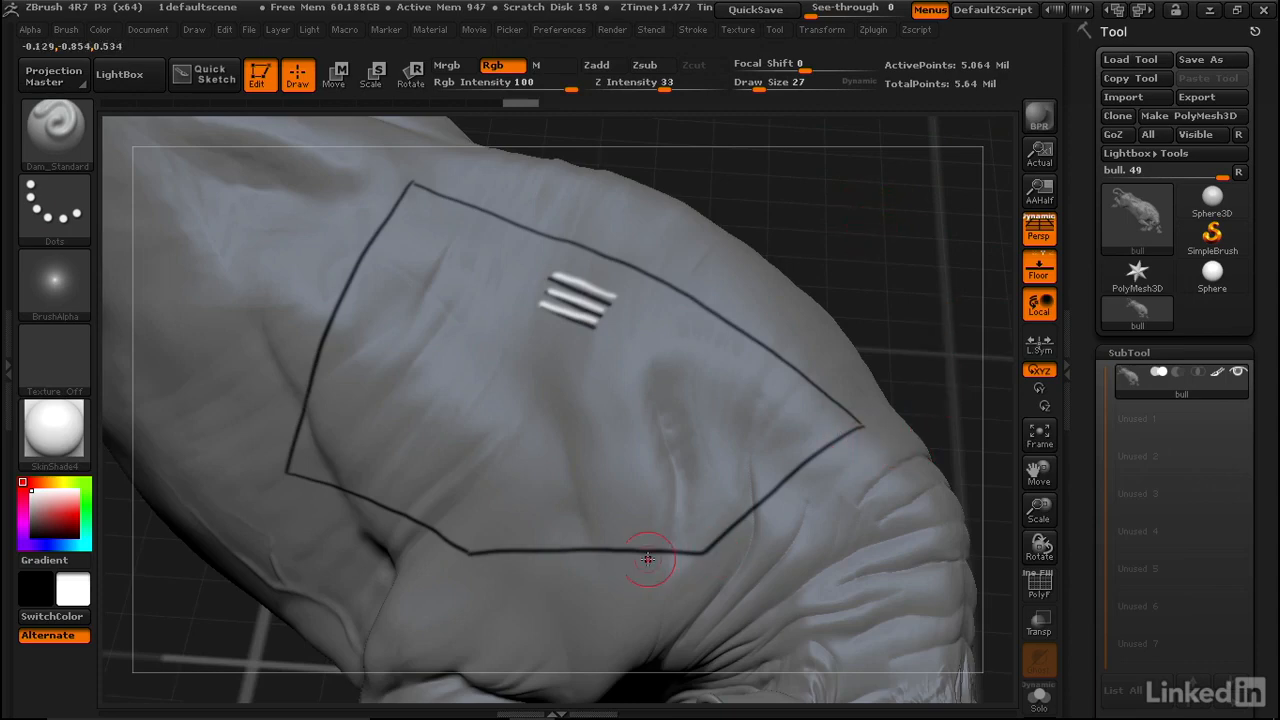
pyautogui.click(55, 430)
pyautogui.click(380, 556)
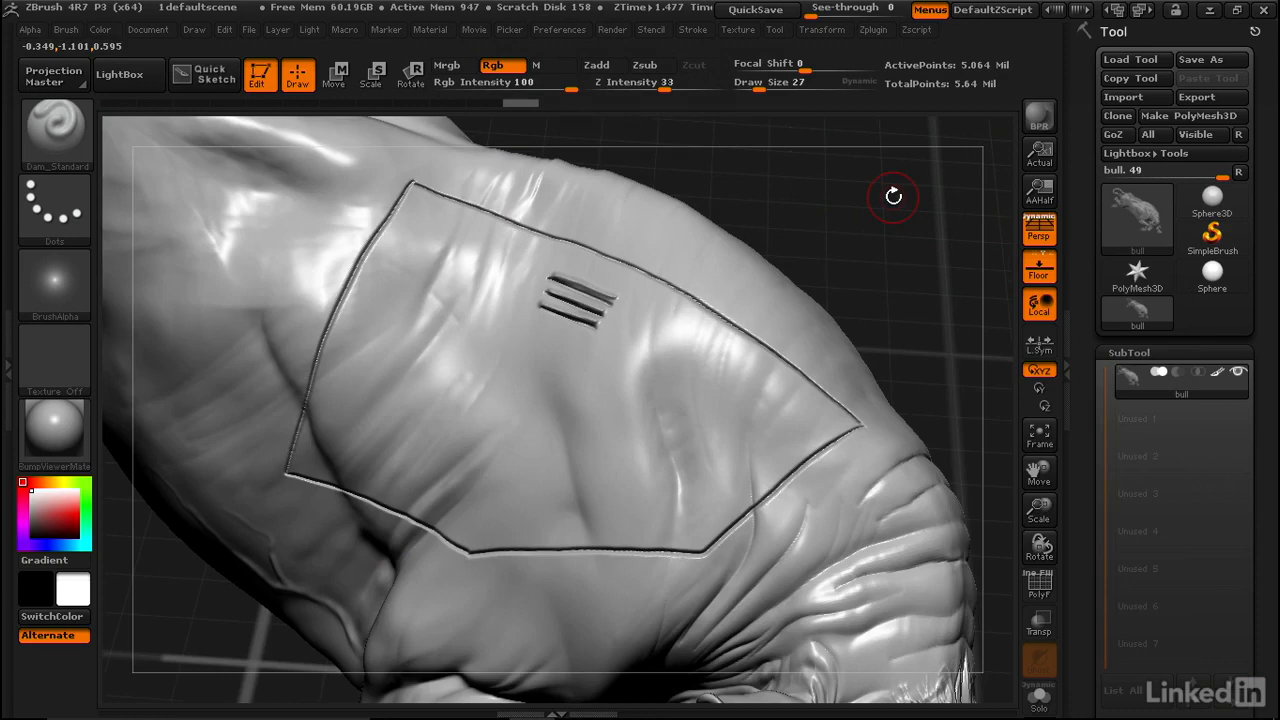
# - Switch the brush from Rgb to Zadd and sculpt several ridges across the panel's upper front edge at draw size 37
pyautogui.click(493, 65)
pyautogui.click(600, 65)
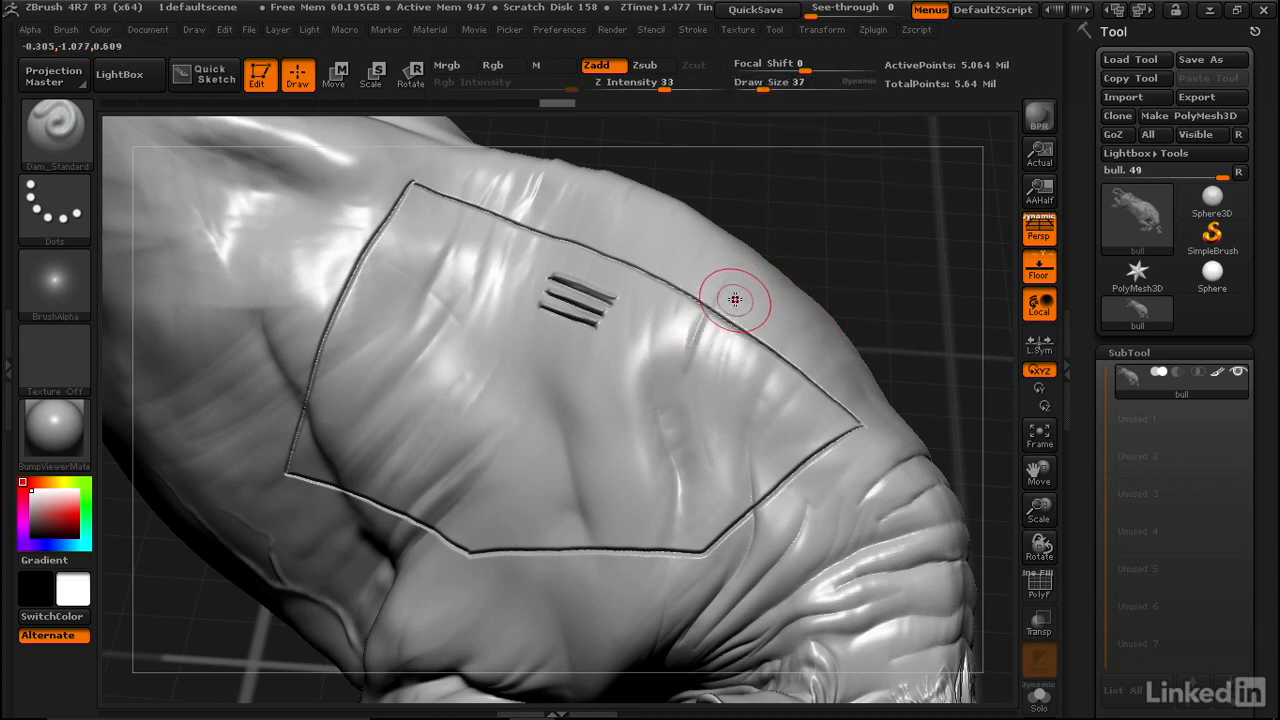
pyautogui.moveTo(738, 289); pyautogui.dragTo(697, 378)
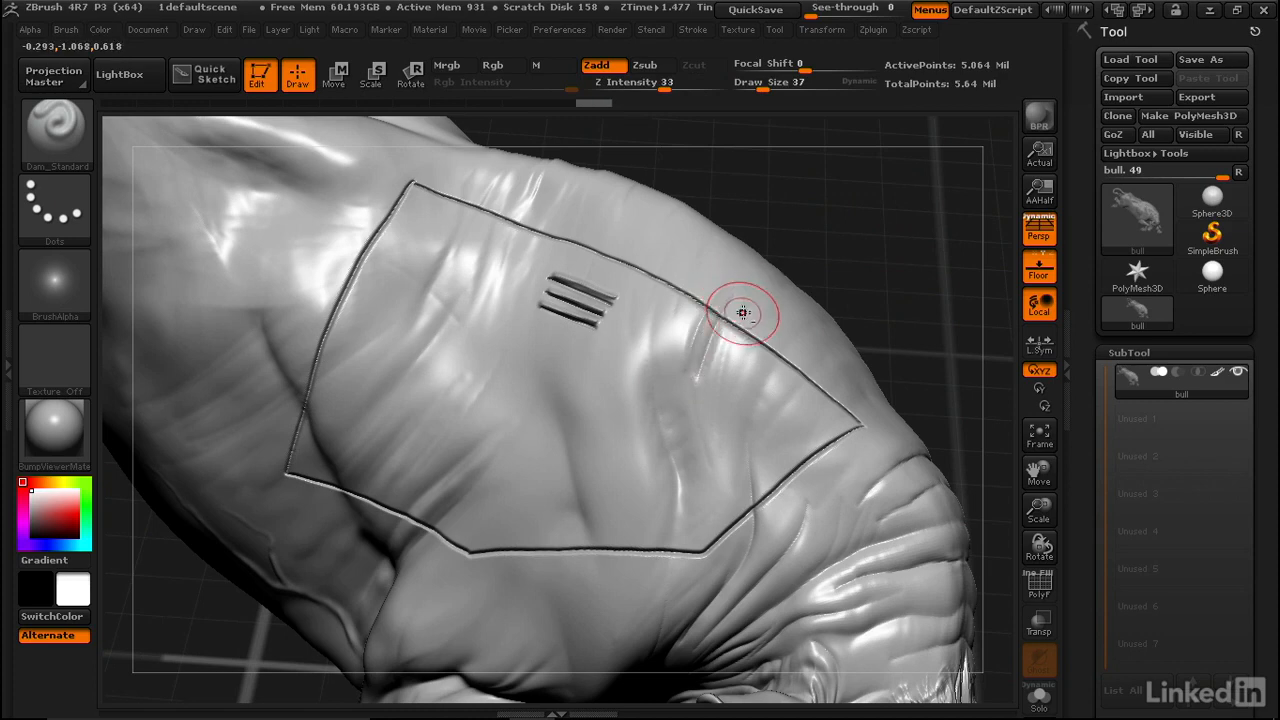
pyautogui.moveTo(740, 315)
pyautogui.mouseDown()
pyautogui.moveTo(702, 438)
pyautogui.moveTo(738, 357)
pyautogui.moveTo(712, 452)
pyautogui.mouseUp()
pyautogui.moveTo(777, 322); pyautogui.dragTo(718, 465)
pyautogui.moveTo(792, 340); pyautogui.dragTo(738, 476)
pyautogui.moveTo(894, 277)
pyautogui.mouseDown()
pyautogui.moveTo(874, 206)
pyautogui.moveTo(901, 140)
pyautogui.moveTo(883, 334)
pyautogui.moveTo(690, 272)
pyautogui.mouseUp()
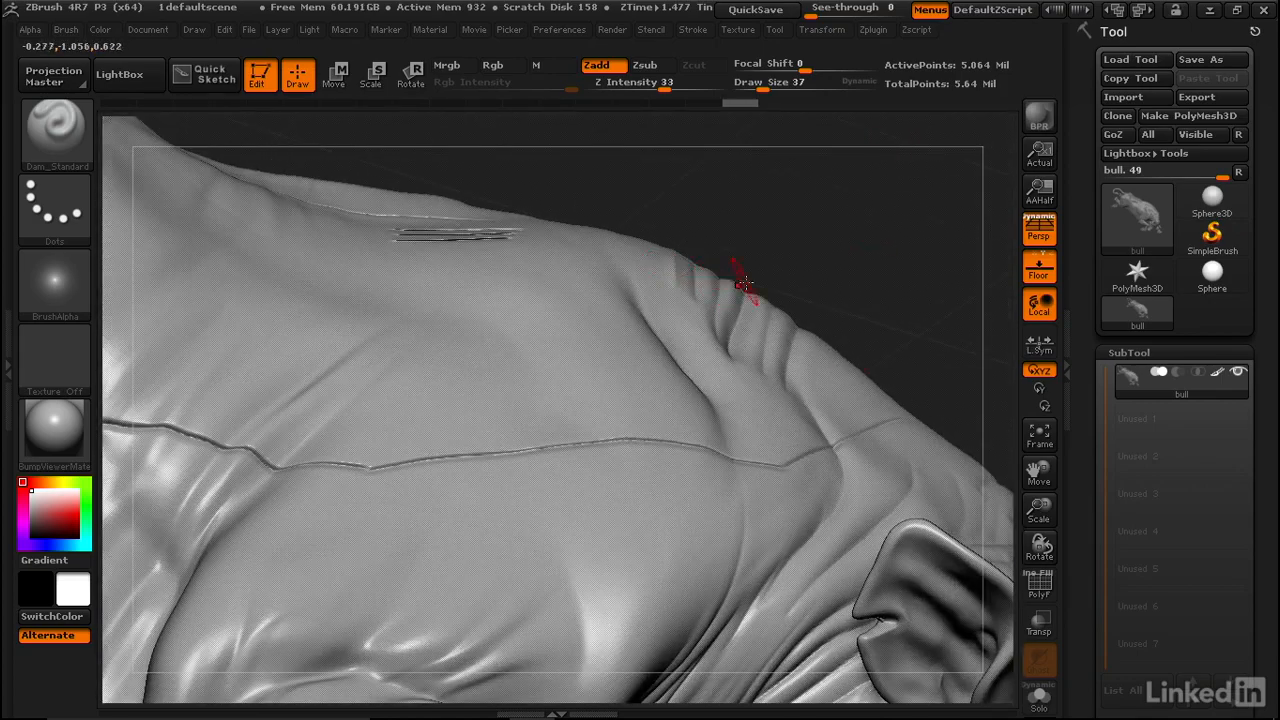
# - Try smoothing the sculpted ridges across the panel's upper front edge with both Rgb and Zadd active, and undo the smoothing
pyautogui.moveTo(823, 250); pyautogui.dragTo(884, 289)
pyautogui.press('shift')
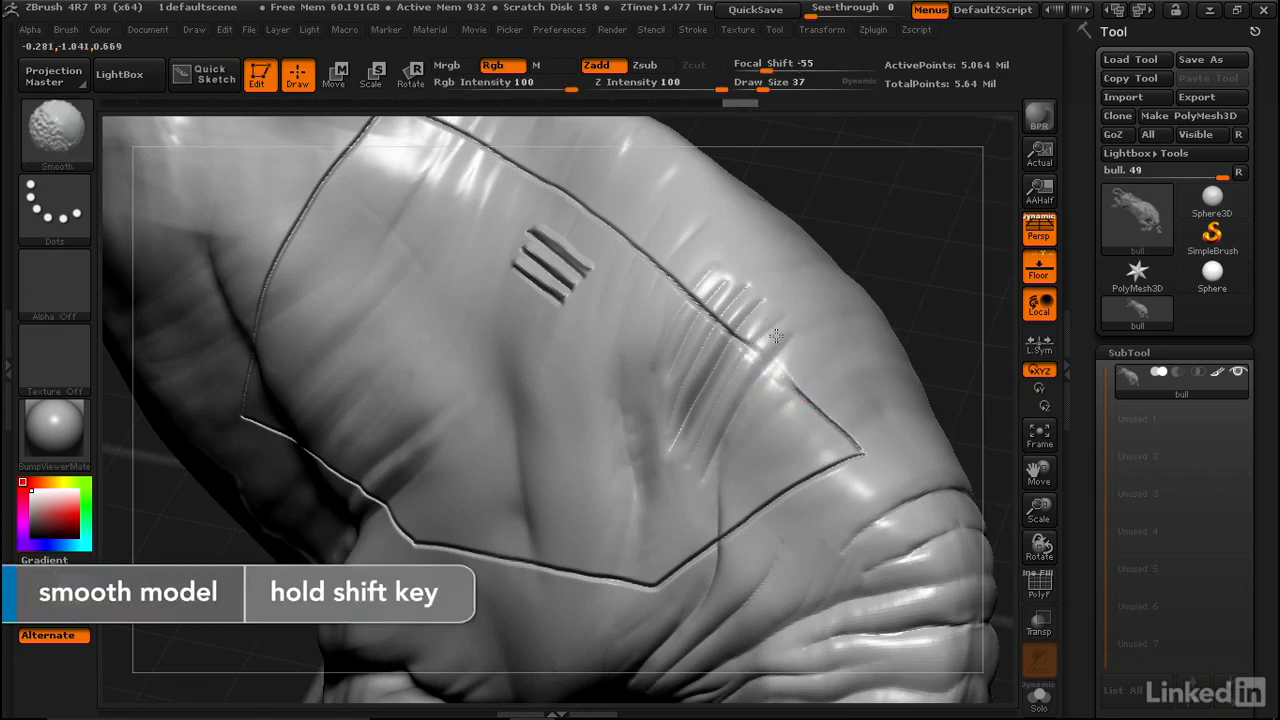
pyautogui.moveTo(746, 336)
pyautogui.keyDown('shift'); pyautogui.mouseDown()
pyautogui.moveTo(710, 305)
pyautogui.moveTo(763, 300)
pyautogui.moveTo(721, 286)
pyautogui.mouseUp(); pyautogui.keyUp('shift')
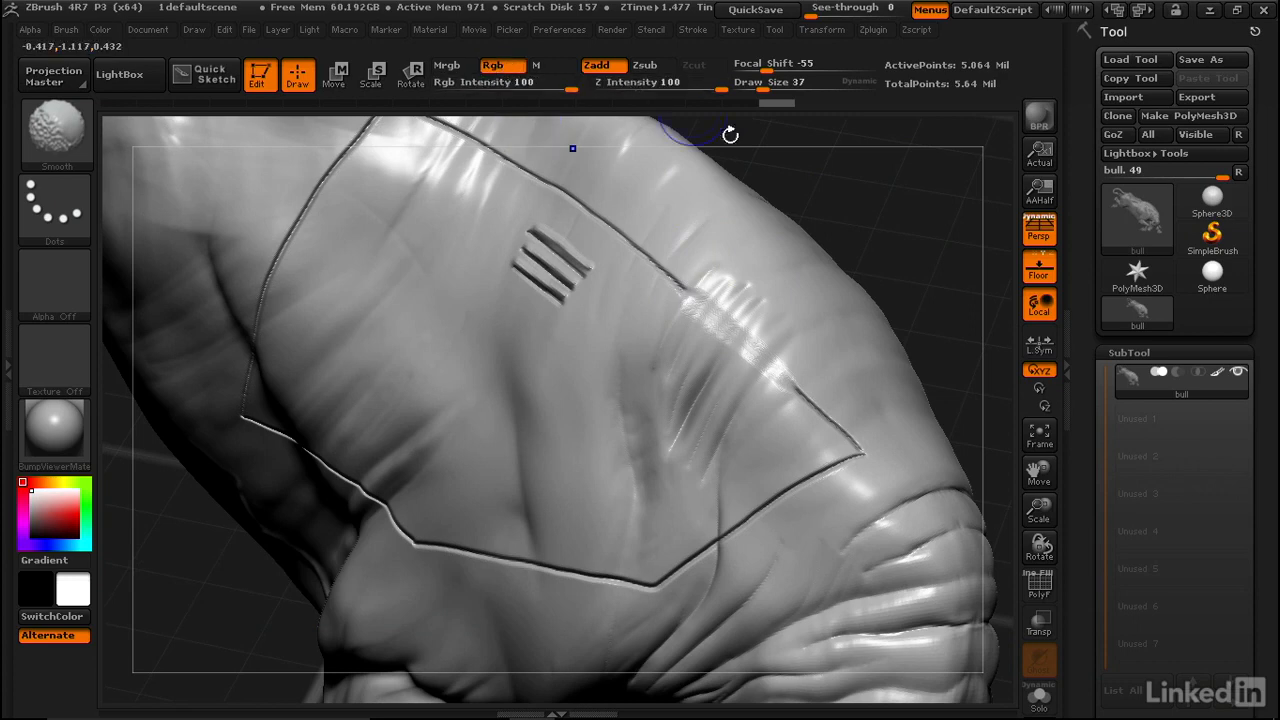
pyautogui.press('ctrl')
pyautogui.hotkey('ctrl', 'z')
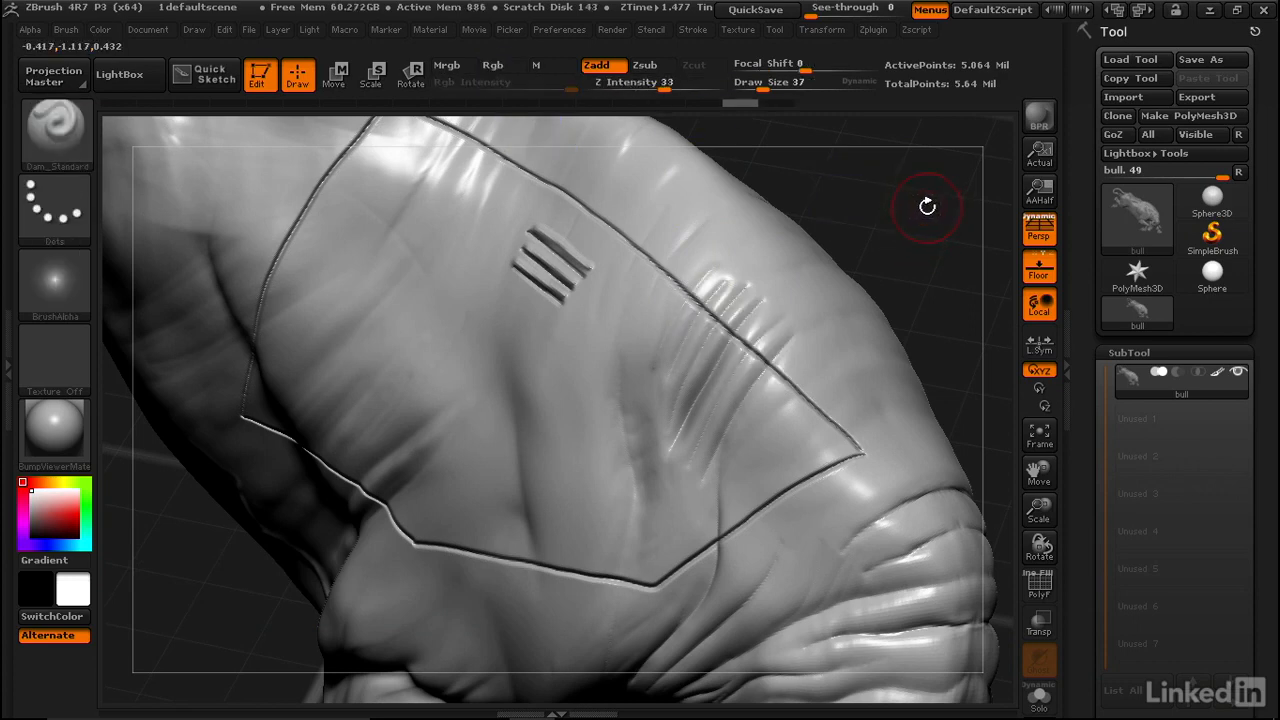
# - Turn off Rgb for the Smooth brush and smooth away the sculpted ridges along the panel's upper front edge using Zadd only
pyautogui.press('shift')
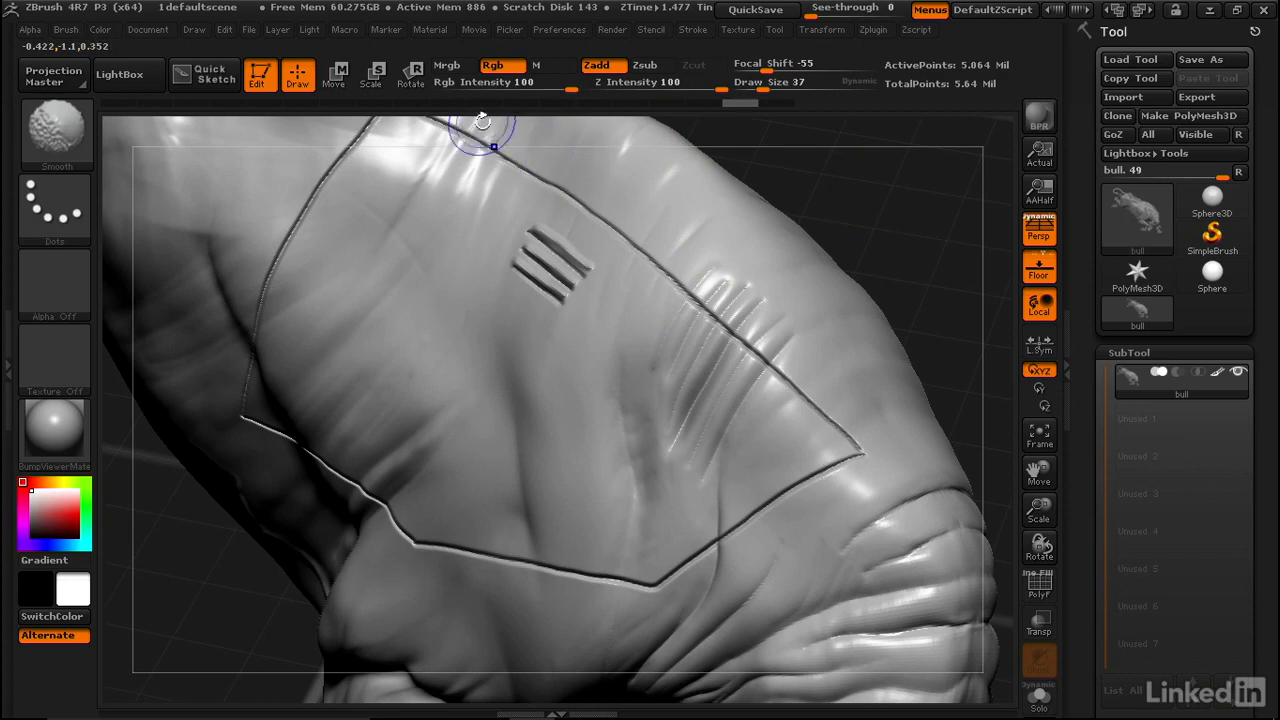
pyautogui.click(498, 65)
pyautogui.moveTo(755, 375)
pyautogui.keyDown('shift'); pyautogui.mouseDown()
pyautogui.moveTo(762, 340)
pyautogui.moveTo(738, 318)
pyautogui.moveTo(727, 277)
pyautogui.mouseUp(); pyautogui.keyUp('shift')
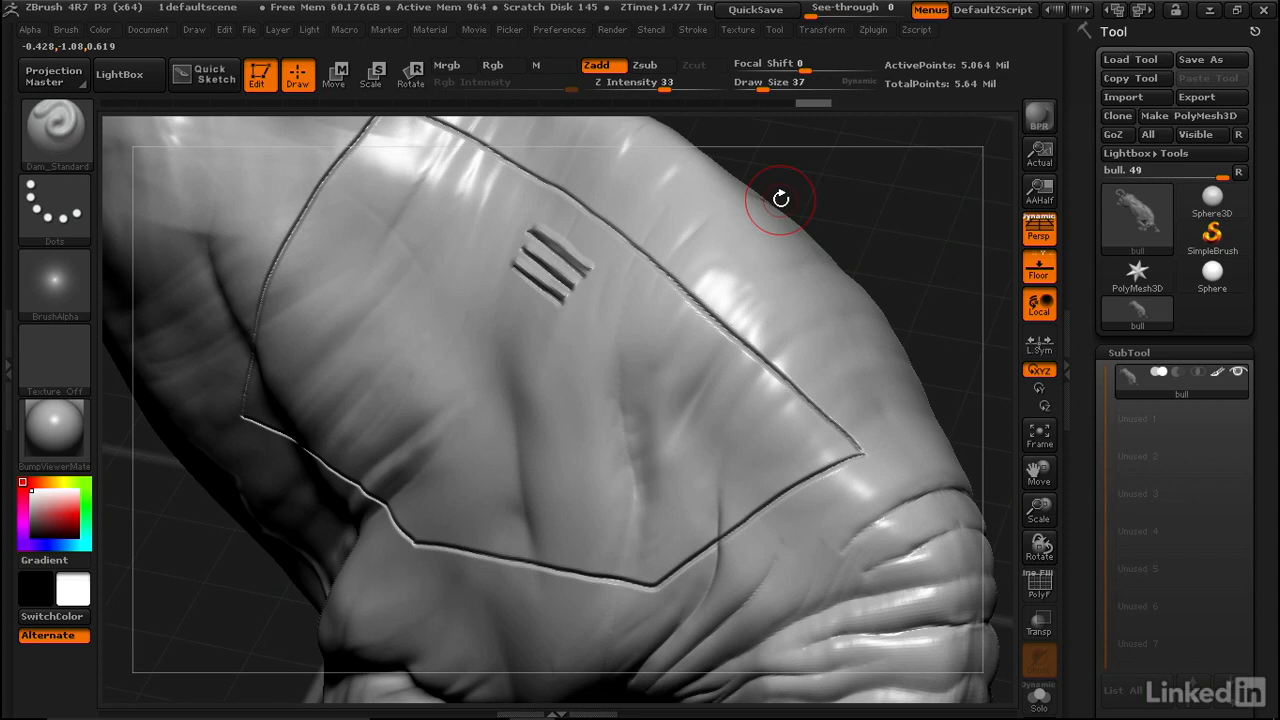
# - Switch the Smooth brush from Zadd to Rgb at intensity 100 and soften the painted panel outline and short parallel lines
pyautogui.press('shift')
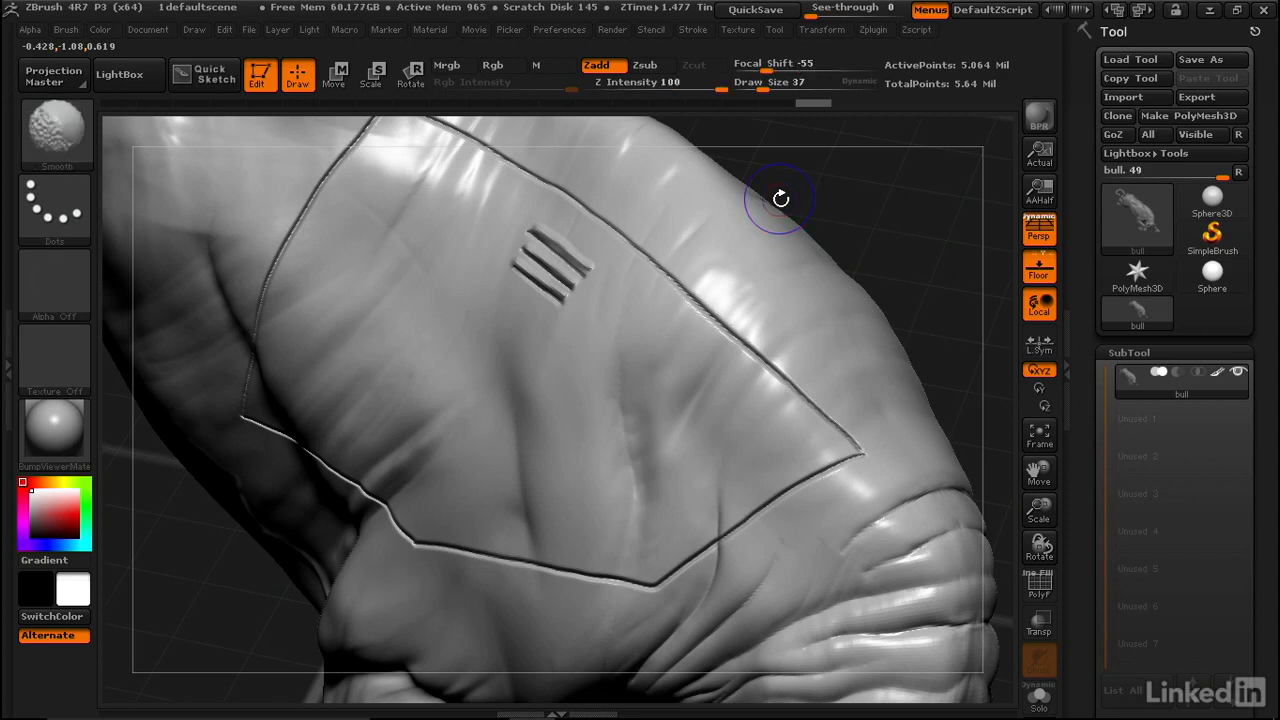
pyautogui.click(597, 66)
pyautogui.click(504, 70)
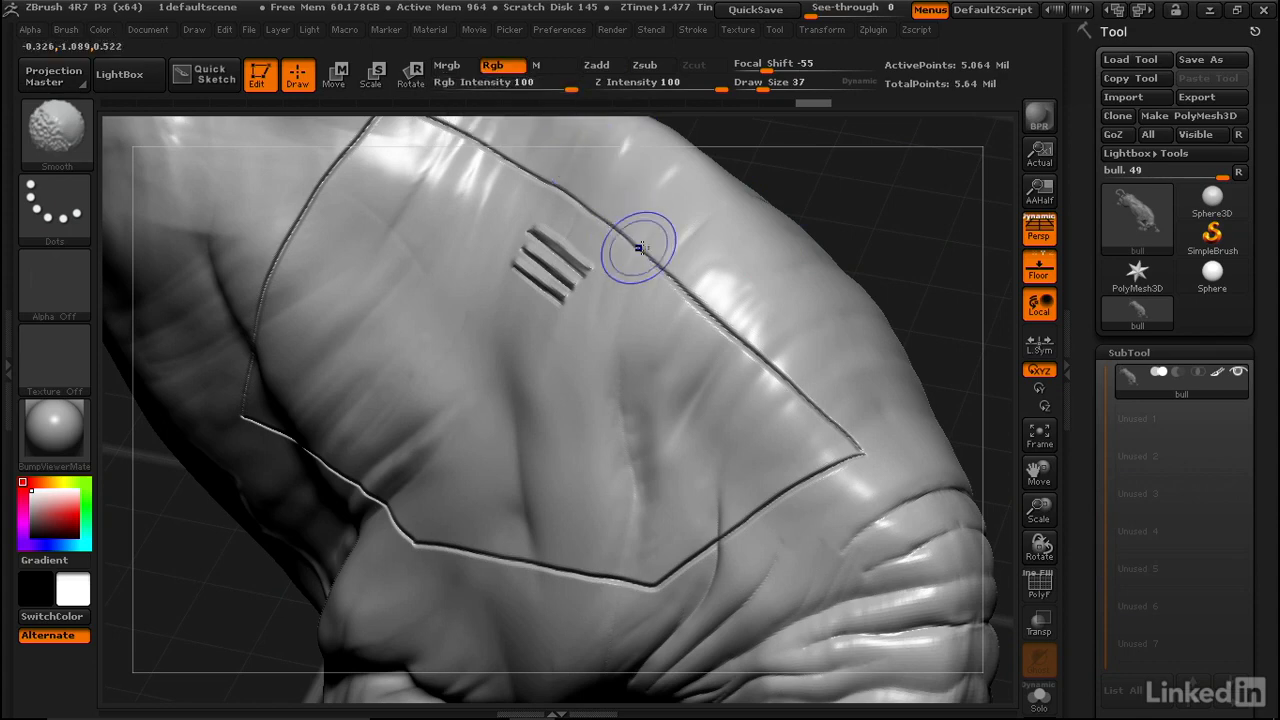
pyautogui.moveTo(715, 325)
pyautogui.mouseDown()
pyautogui.moveTo(700, 309)
pyautogui.moveTo(822, 413)
pyautogui.moveTo(848, 470)
pyautogui.moveTo(624, 600)
pyautogui.moveTo(518, 561)
pyautogui.mouseUp()
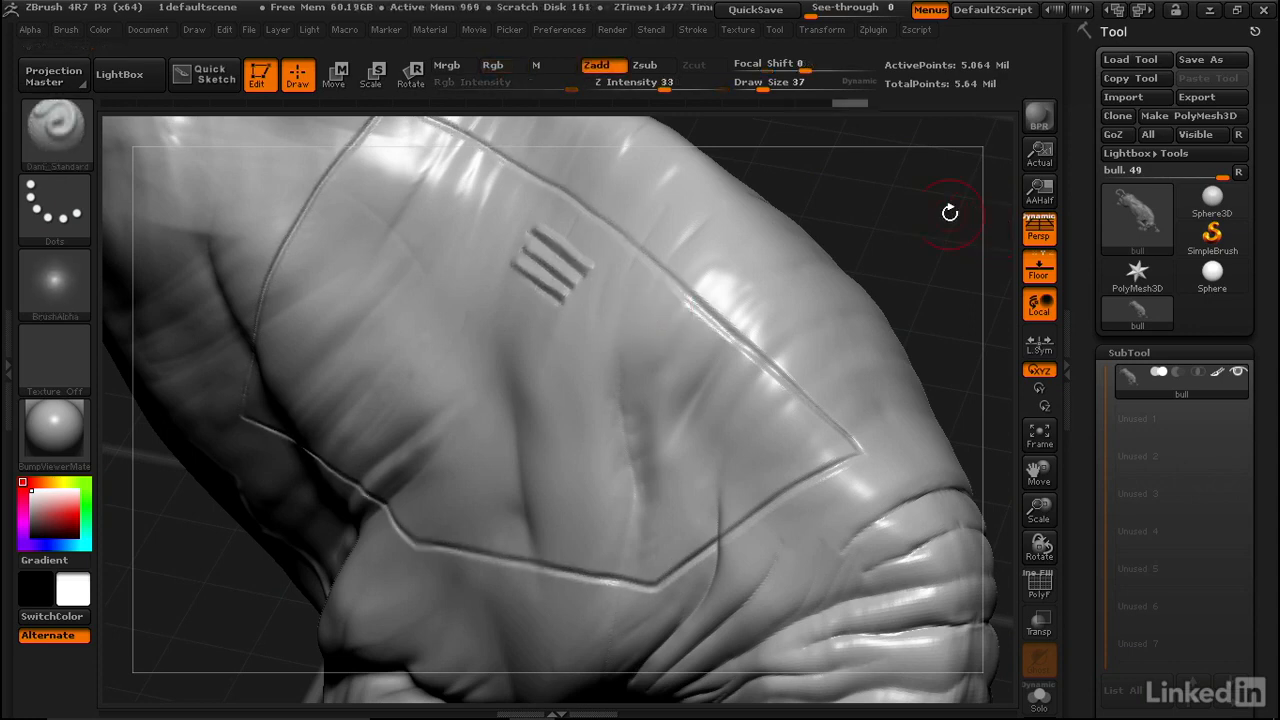
pyautogui.moveTo(950, 213); pyautogui.dragTo(813, 282)
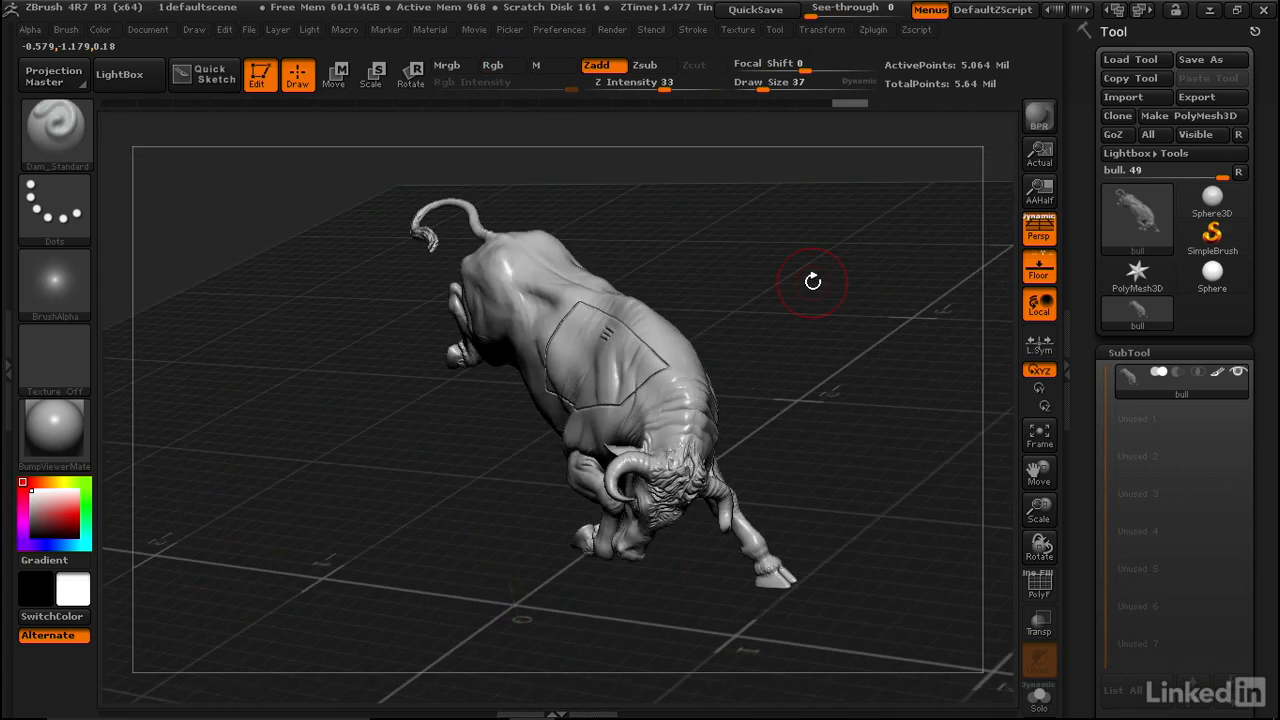